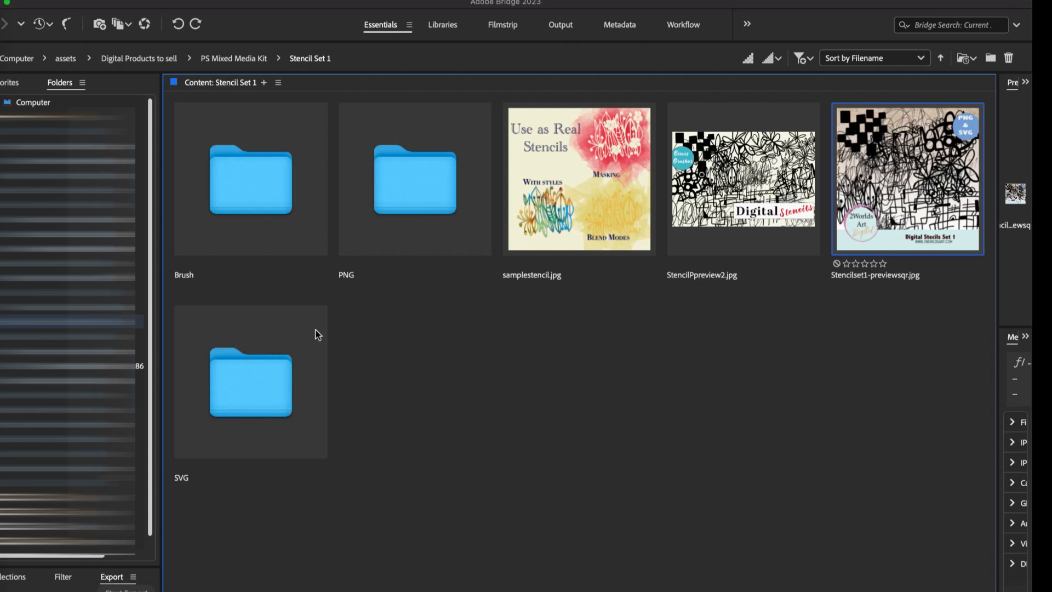
# Open the PNG folder of Stencil Set 1.
pyautogui.doubleClick(402, 197)
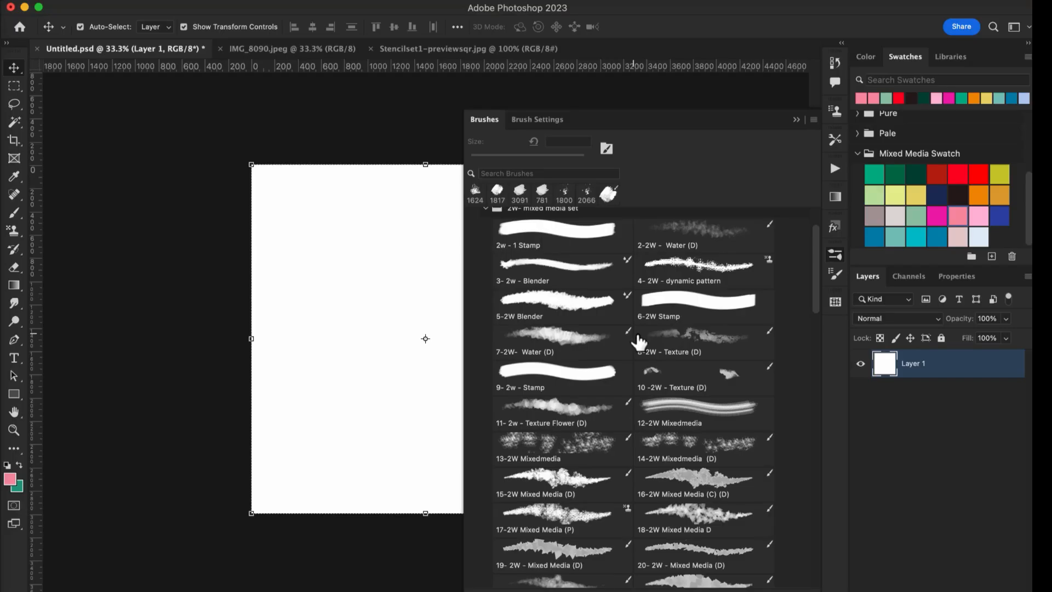
# Switch to Photoshop and select the 17-2W Mixed Media (P) brush from the 2W- mixed media set.
pyautogui.moveTo(816, 273); pyautogui.dragTo(816, 272)
pyautogui.scroll(2, 815, 273)
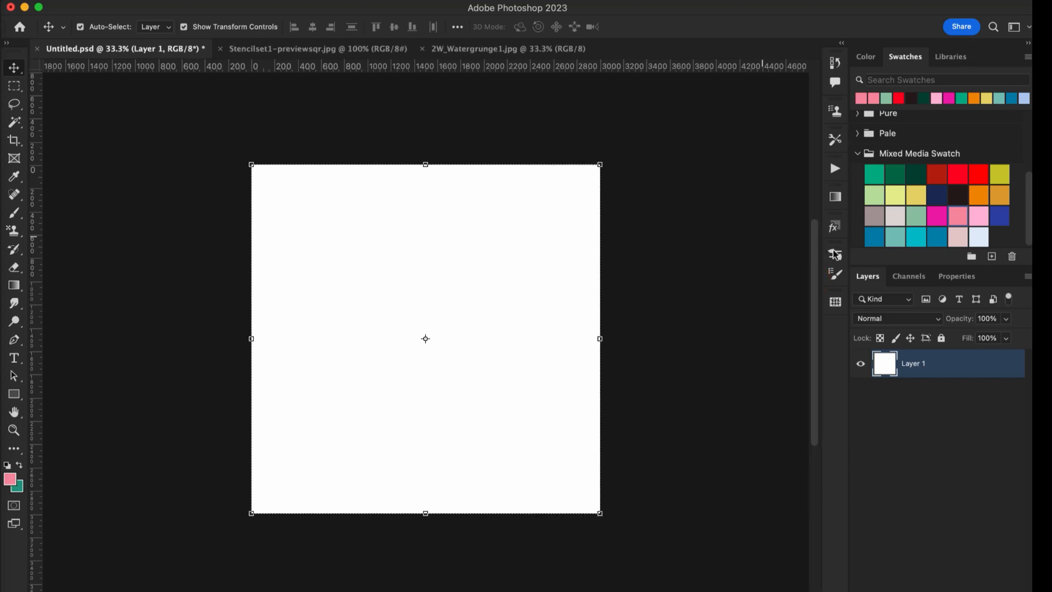
pyautogui.click(837, 253)
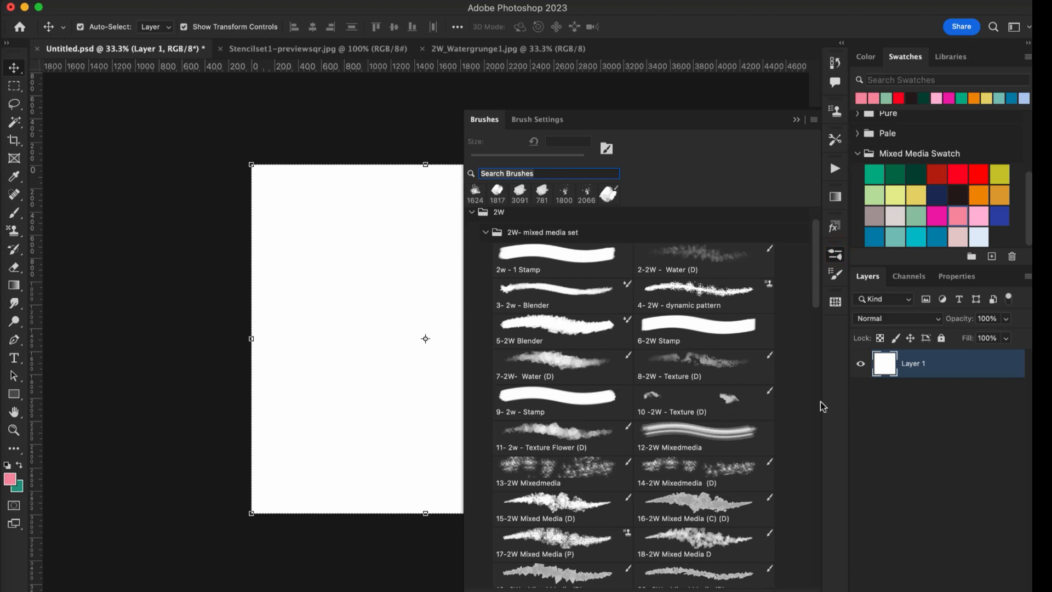
pyautogui.moveTo(817, 300); pyautogui.dragTo(816, 349)
pyautogui.click(603, 327)
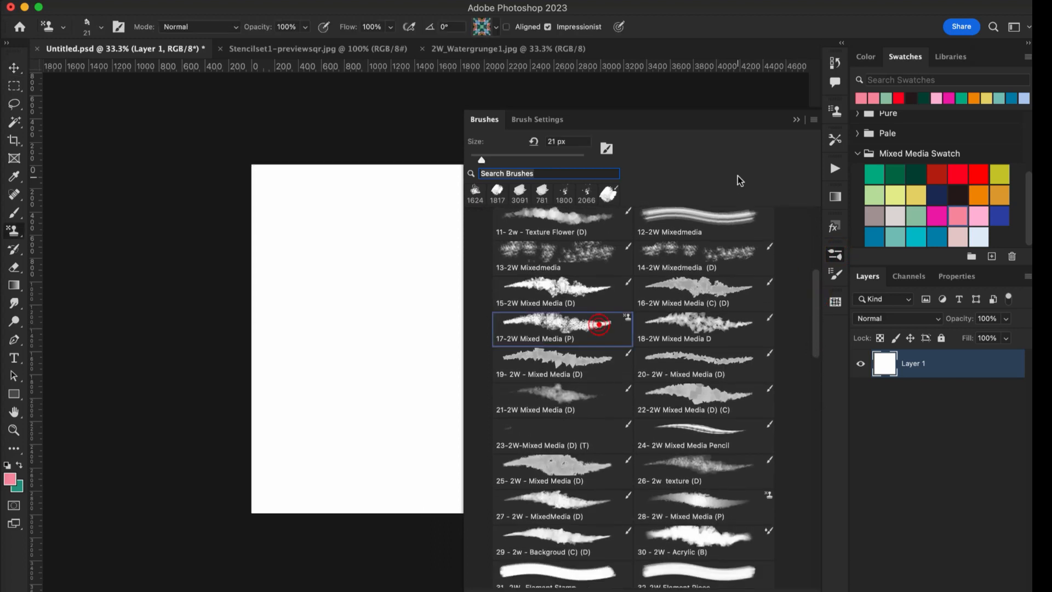
pyautogui.click(796, 120)
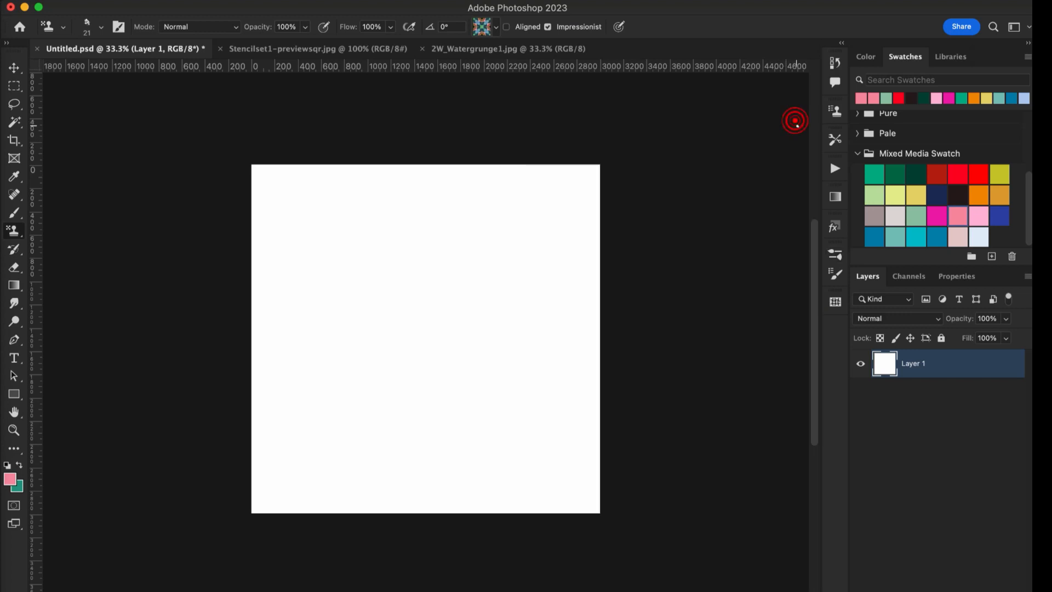
# Choose the pink pattern from the 2W_MixedMedia 1 group for the Pattern Stamp brush.
pyautogui.click(496, 29)
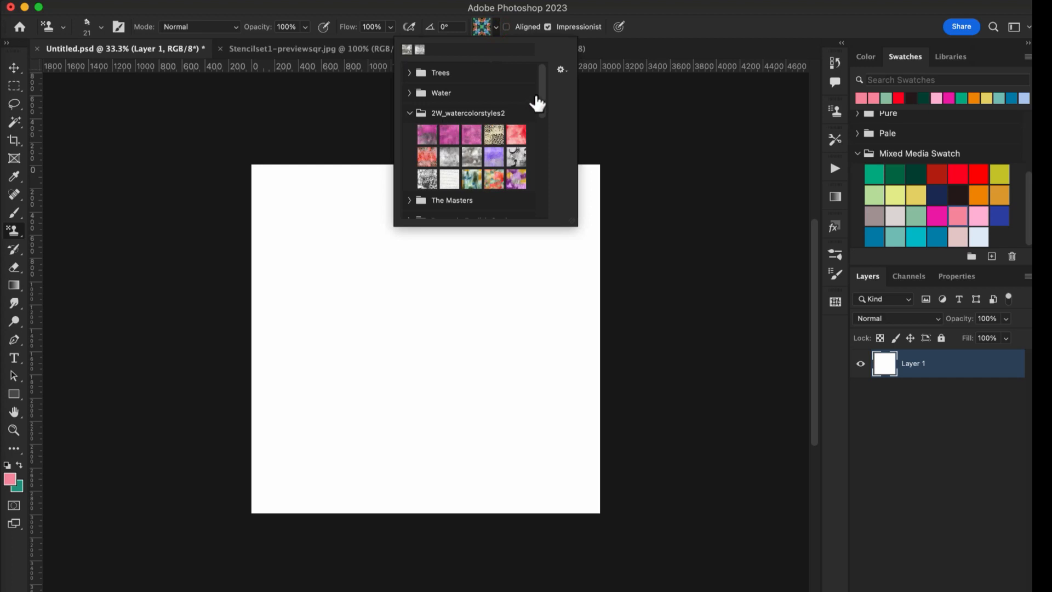
pyautogui.moveTo(544, 91); pyautogui.dragTo(534, 143)
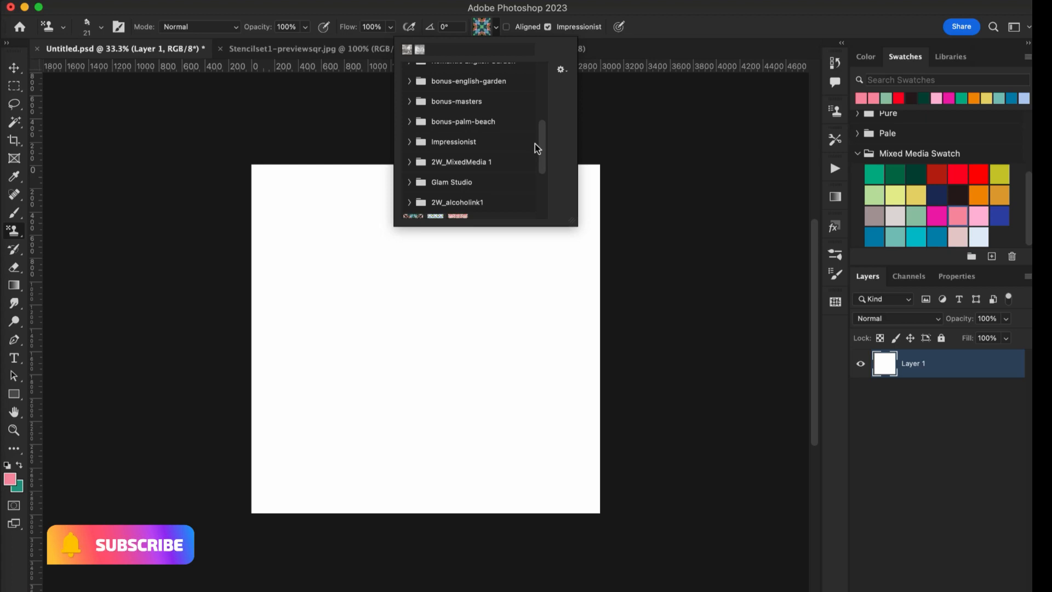
pyautogui.click(410, 162)
pyautogui.scroll(-1, 543, 147)
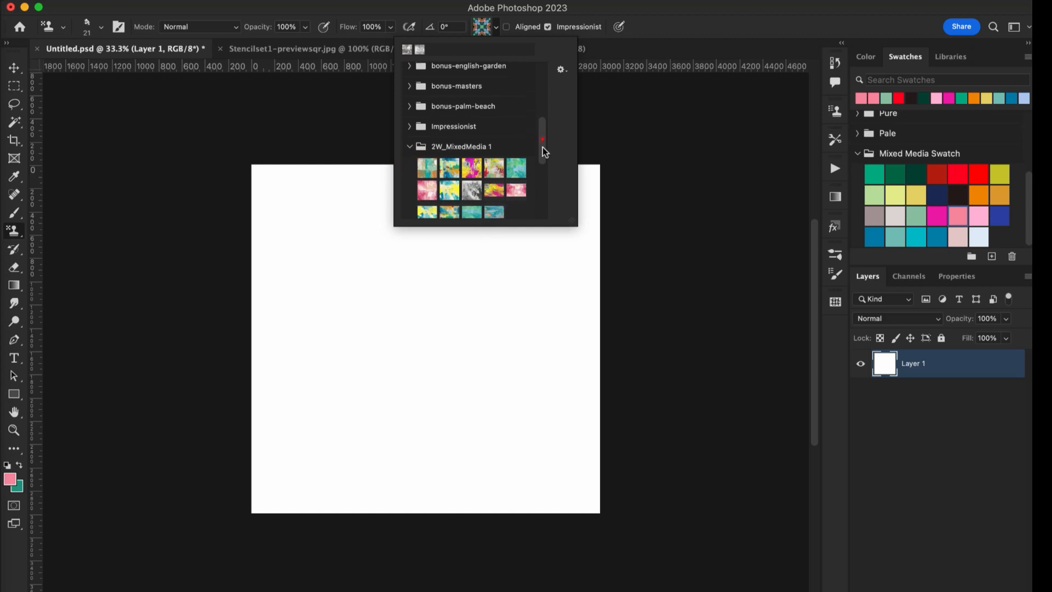
pyautogui.scroll(-1, 543, 147)
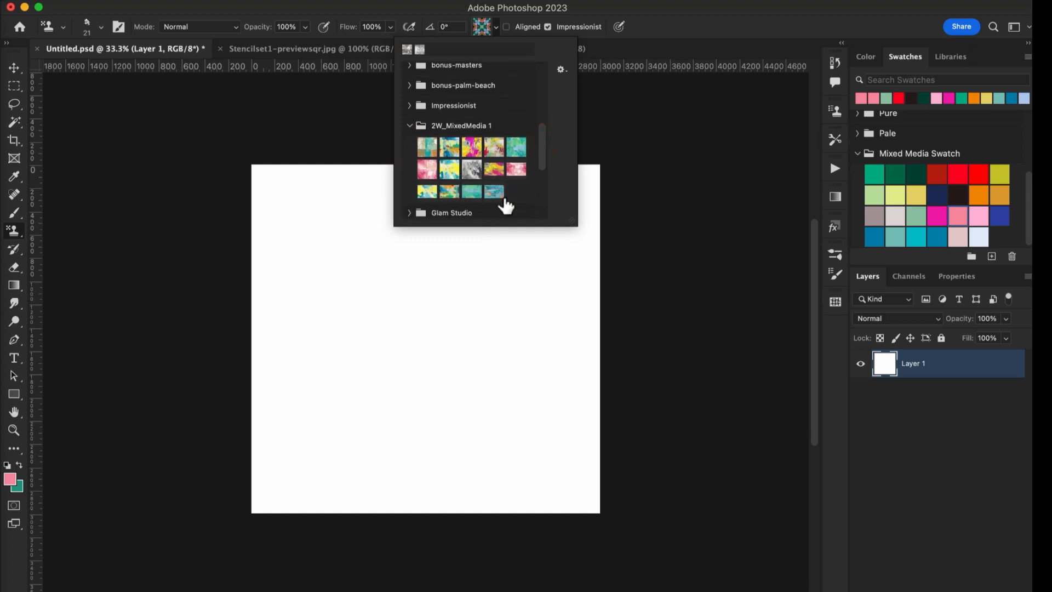
pyautogui.scroll(1, 543, 146)
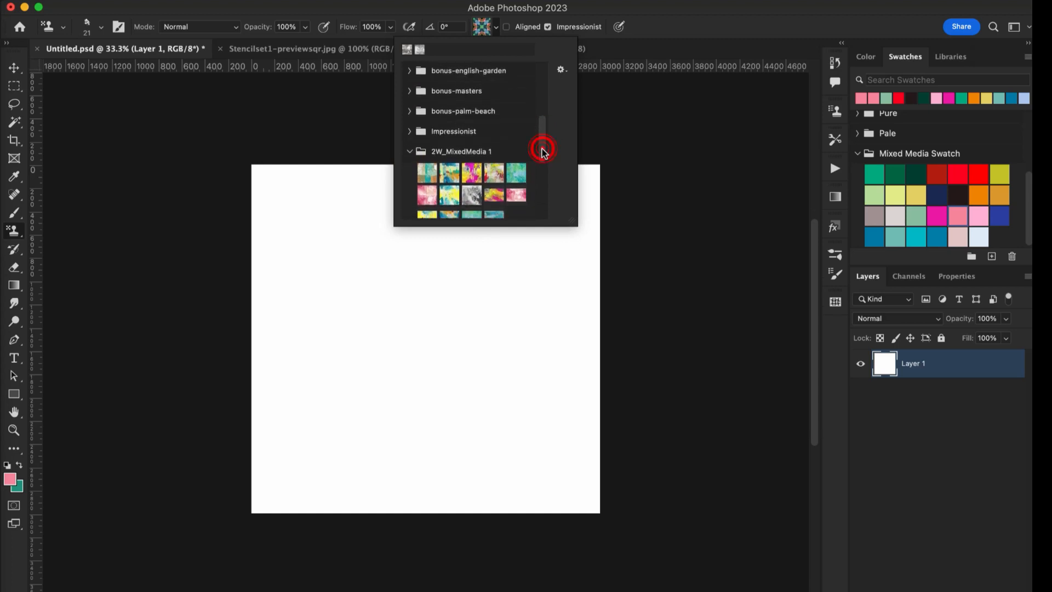
pyautogui.click(433, 203)
pyautogui.click(498, 33)
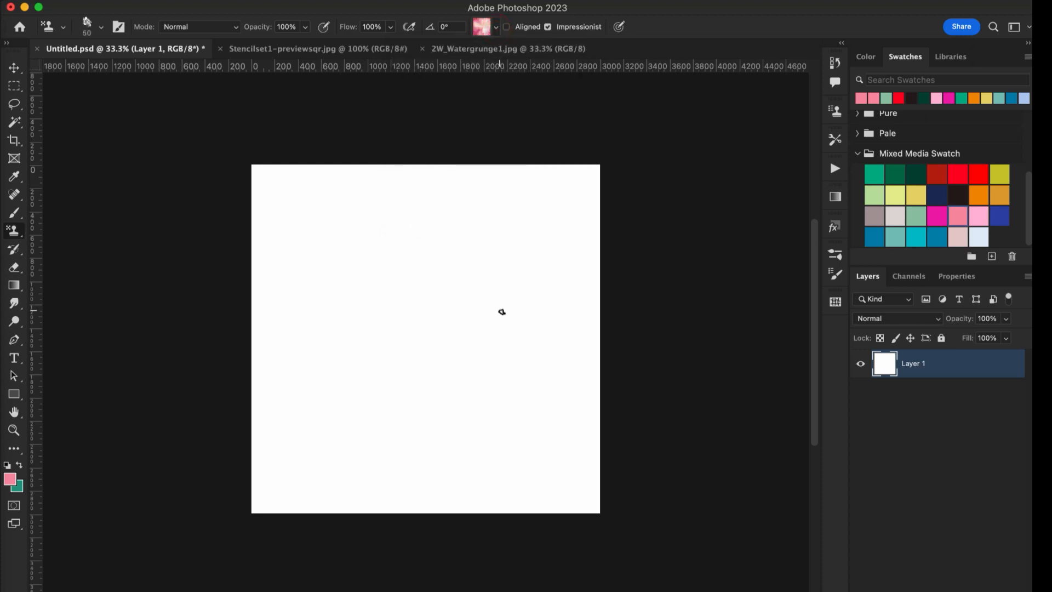
# Enlarge the brush to 400 px and paint the pink pattern across the lower half of the canvas on a new layer.
pyautogui.press(']')
pyautogui.press(']')
pyautogui.press(']')
pyautogui.press(']')
pyautogui.press(']')
pyautogui.press(']')
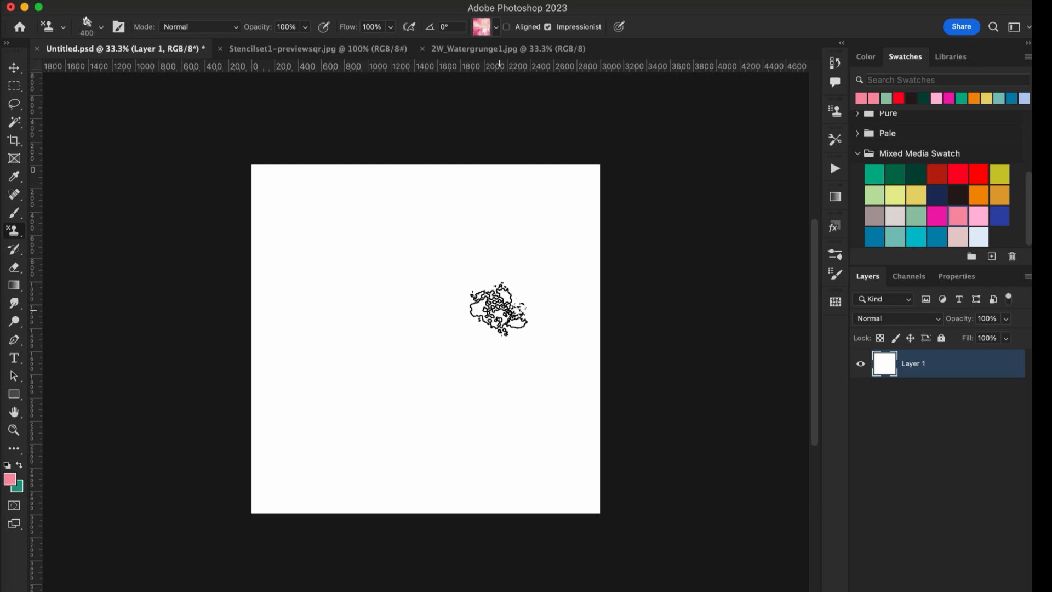
pyautogui.press('super+shift+alt+n')
pyautogui.moveTo(504, 390)
pyautogui.mouseDown()
pyautogui.moveTo(510, 367)
pyautogui.moveTo(516, 376)
pyautogui.moveTo(472, 433)
pyautogui.moveTo(535, 501)
pyautogui.moveTo(570, 501)
pyautogui.moveTo(550, 399)
pyautogui.moveTo(504, 363)
pyautogui.moveTo(599, 435)
pyautogui.moveTo(576, 481)
pyautogui.moveTo(433, 441)
pyautogui.mouseUp()
pyautogui.moveTo(371, 422)
pyautogui.mouseDown()
pyautogui.moveTo(266, 428)
pyautogui.moveTo(250, 394)
pyautogui.moveTo(263, 313)
pyautogui.moveTo(330, 296)
pyautogui.moveTo(366, 367)
pyautogui.moveTo(304, 389)
pyautogui.moveTo(380, 401)
pyautogui.moveTo(413, 479)
pyautogui.moveTo(311, 492)
pyautogui.moveTo(372, 463)
pyautogui.moveTo(388, 517)
pyautogui.moveTo(420, 515)
pyautogui.moveTo(397, 462)
pyautogui.moveTo(358, 438)
pyautogui.moveTo(355, 391)
pyautogui.moveTo(393, 400)
pyautogui.moveTo(353, 416)
pyautogui.mouseUp()
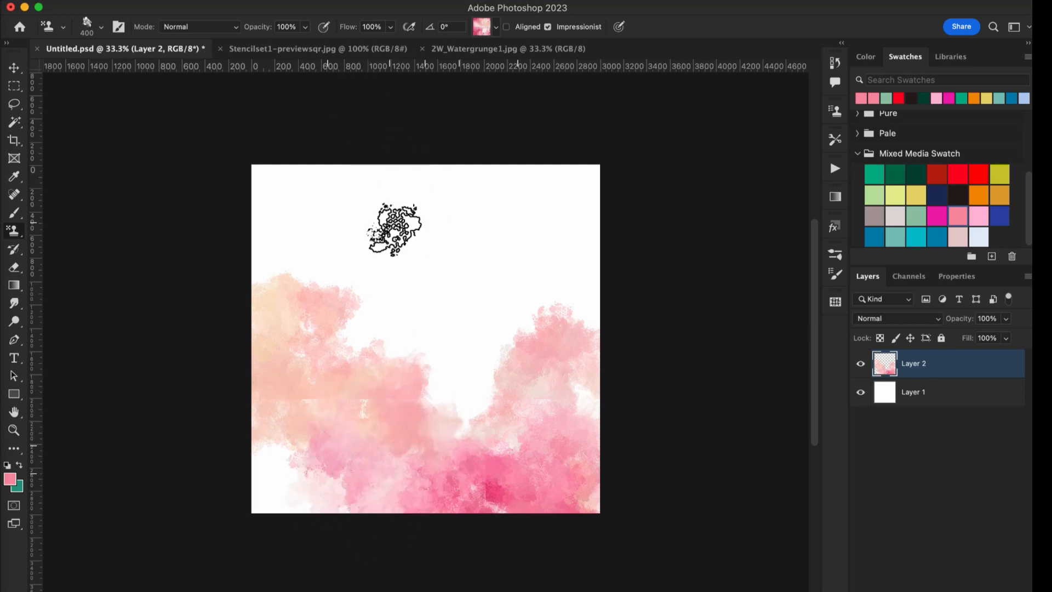
# Switch to the yellow and magenta pattern and paint it over the upper, right and central parts of the canvas.
pyautogui.click(495, 30)
pyautogui.click(473, 174)
pyautogui.click(376, 282)
pyautogui.moveTo(376, 281)
pyautogui.mouseDown()
pyautogui.moveTo(380, 176)
pyautogui.moveTo(326, 210)
pyautogui.moveTo(329, 277)
pyautogui.moveTo(362, 305)
pyautogui.moveTo(356, 384)
pyautogui.moveTo(475, 422)
pyautogui.moveTo(403, 439)
pyautogui.moveTo(512, 363)
pyautogui.moveTo(564, 404)
pyautogui.moveTo(550, 255)
pyautogui.moveTo(512, 212)
pyautogui.moveTo(571, 218)
pyautogui.moveTo(548, 324)
pyautogui.moveTo(477, 278)
pyautogui.moveTo(536, 347)
pyautogui.moveTo(535, 199)
pyautogui.moveTo(459, 235)
pyautogui.moveTo(453, 210)
pyautogui.mouseUp()
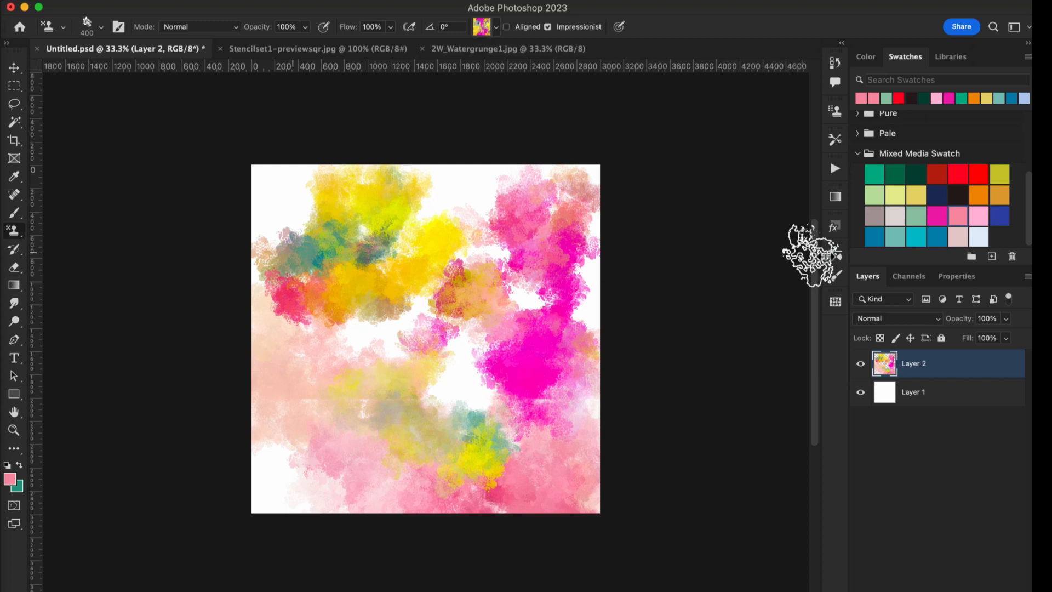
# Set the foreground colour to bright red from the Mixed Media Swatch group and select the 26- 2w texture (D) brush.
pyautogui.click(835, 254)
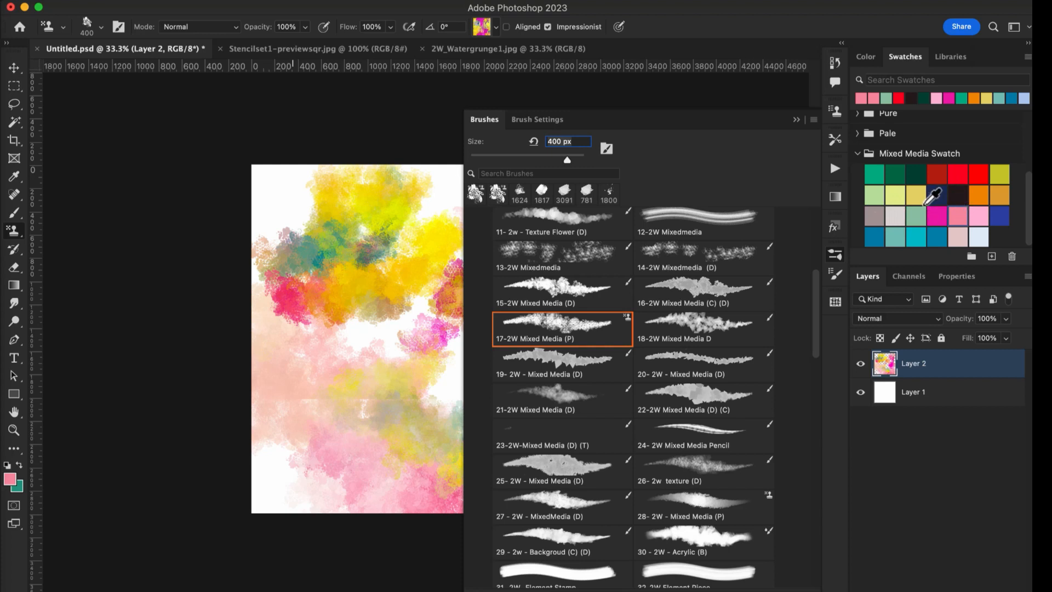
pyautogui.click(969, 174)
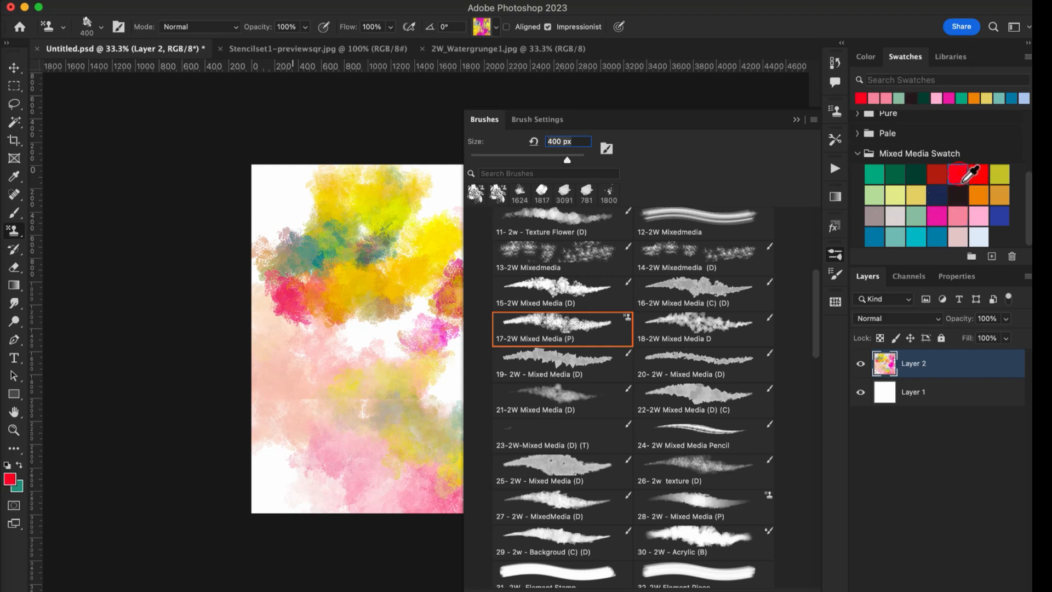
pyautogui.click(715, 390)
pyautogui.click(700, 462)
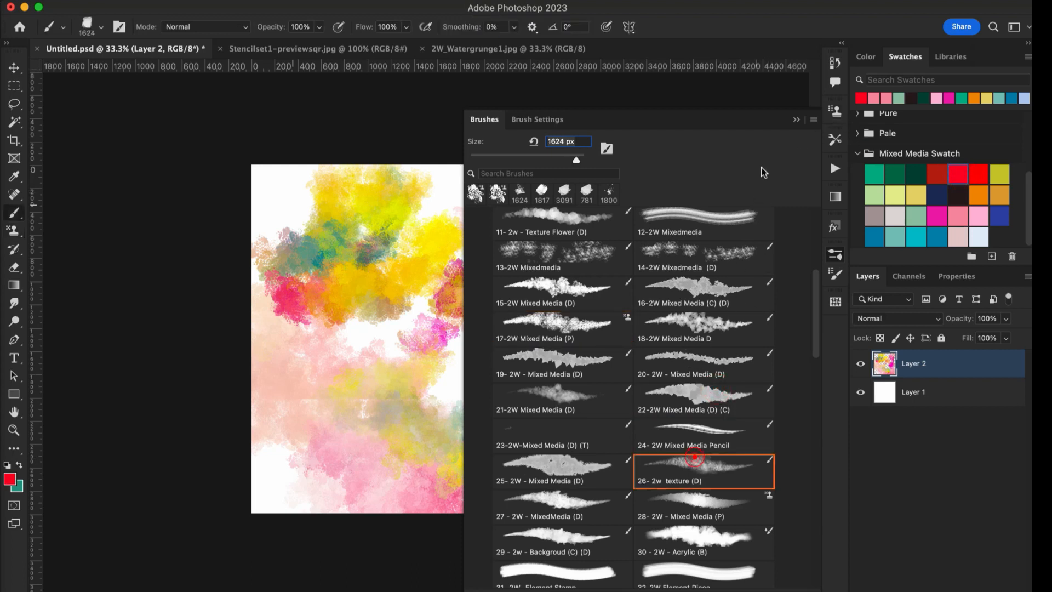
pyautogui.click(795, 120)
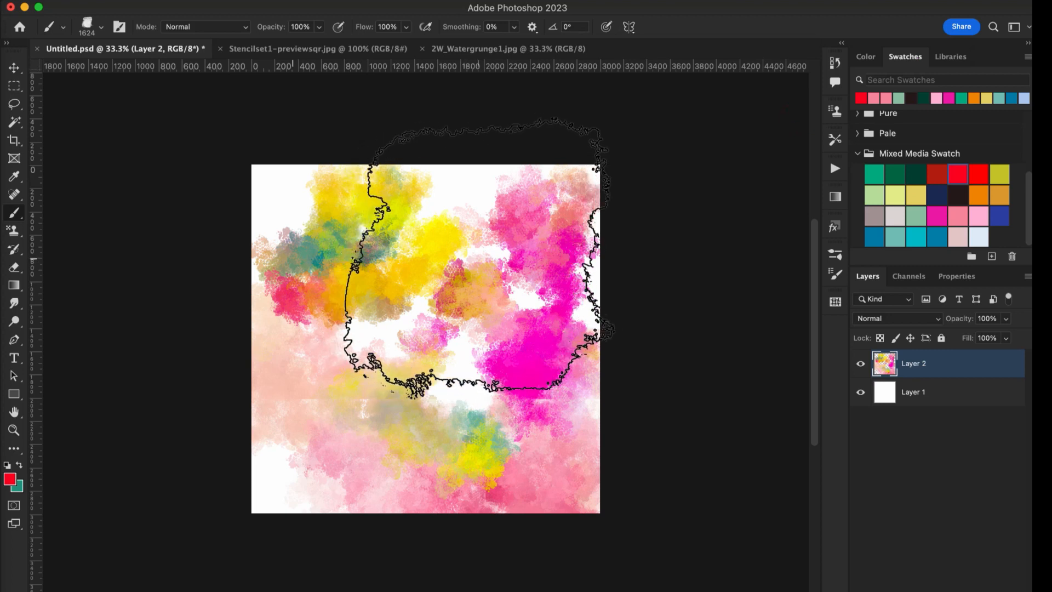
# Reduce the brush to 1300 px and paint red texture over the upper area and lower-left corner of the canvas.
pyautogui.press('[')
pyautogui.press('[')
pyautogui.press('[')
pyautogui.press('[')
pyautogui.moveTo(452, 205)
pyautogui.mouseDown()
pyautogui.moveTo(488, 160)
pyautogui.moveTo(501, 294)
pyautogui.moveTo(409, 323)
pyautogui.moveTo(498, 318)
pyautogui.moveTo(580, 277)
pyautogui.moveTo(616, 193)
pyautogui.moveTo(538, 164)
pyautogui.moveTo(531, 148)
pyautogui.moveTo(272, 171)
pyautogui.moveTo(235, 294)
pyautogui.moveTo(247, 482)
pyautogui.moveTo(341, 348)
pyautogui.moveTo(406, 298)
pyautogui.moveTo(433, 258)
pyautogui.mouseUp()
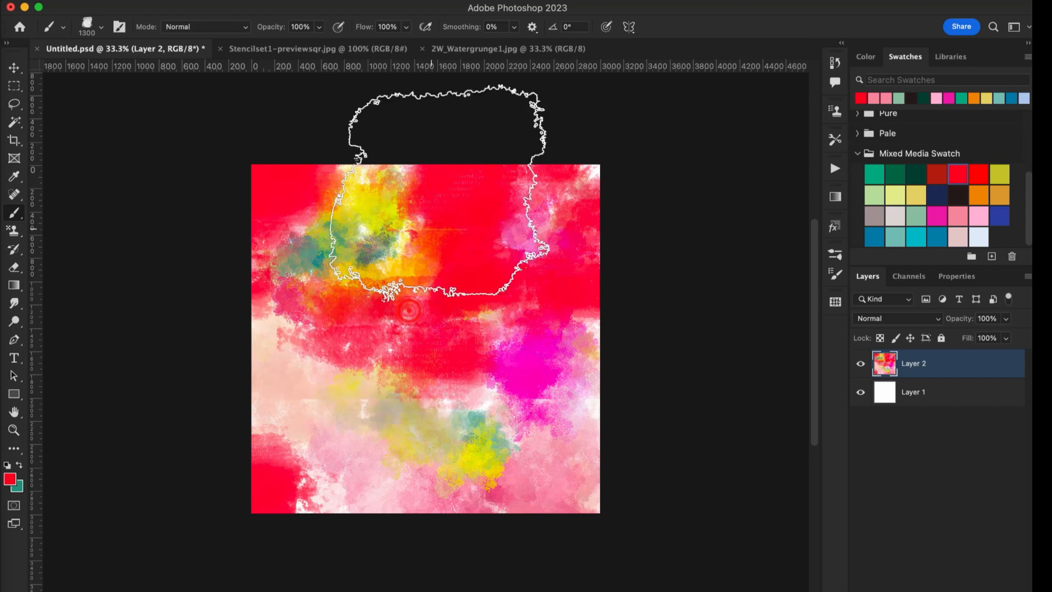
# Select the 5-2W Blender brush from the 2W- mixed media set.
pyautogui.click(834, 256)
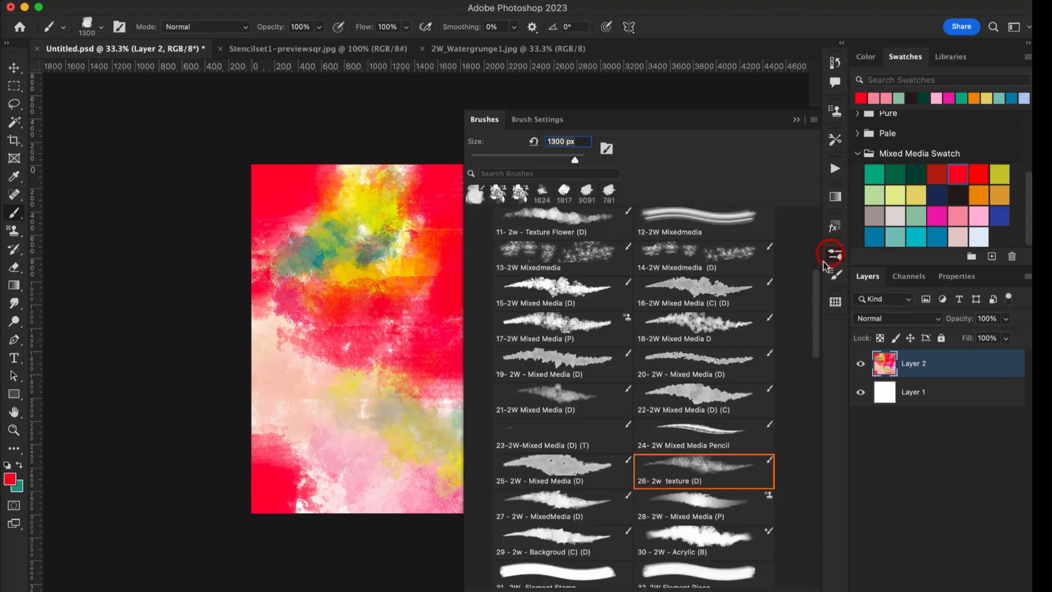
pyautogui.moveTo(815, 335)
pyautogui.mouseDown()
pyautogui.moveTo(815, 390)
pyautogui.moveTo(820, 328)
pyautogui.moveTo(813, 373)
pyautogui.moveTo(797, 386)
pyautogui.moveTo(817, 364)
pyautogui.moveTo(833, 250)
pyautogui.mouseUp()
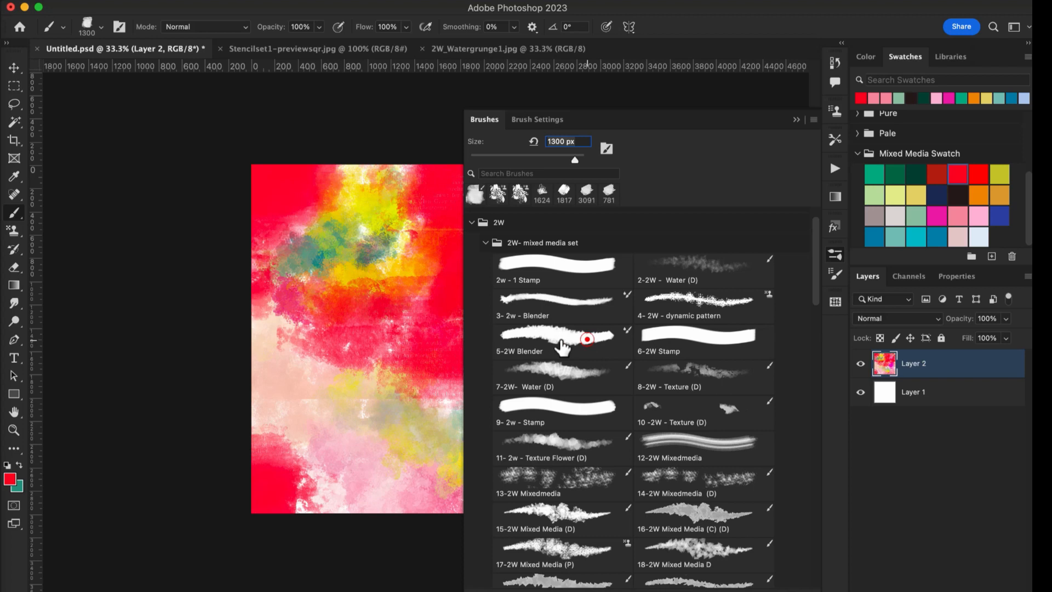
pyautogui.click(581, 338)
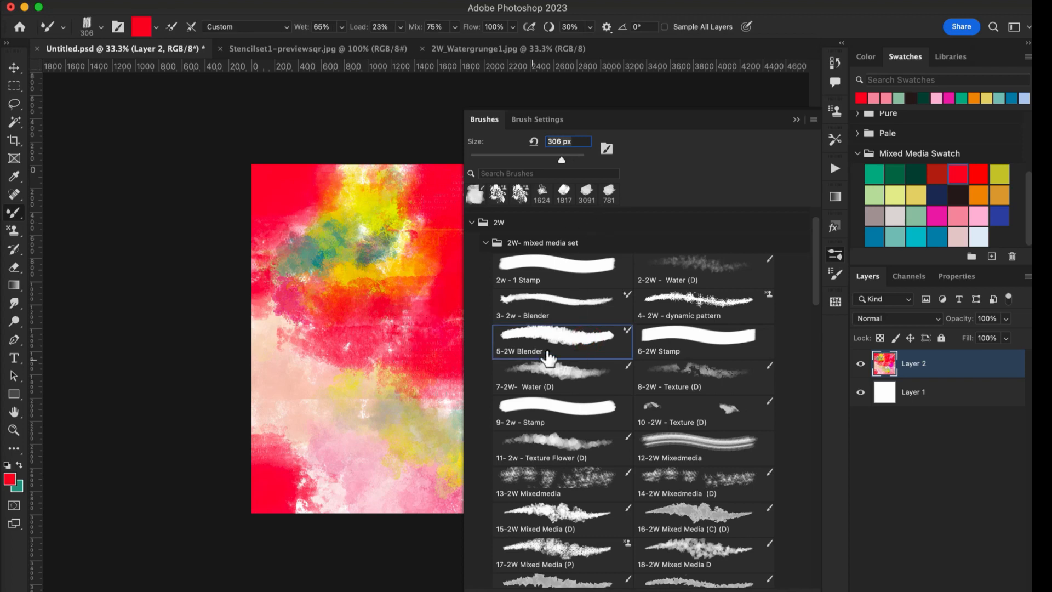
pyautogui.click(797, 119)
# Enlarge the blender brush to 600 px and smudge the colours across the right, centre and top of the painting.
pyautogui.press(']')
pyautogui.press(']')
pyautogui.press(']')
pyautogui.moveTo(467, 320)
pyautogui.mouseDown()
pyautogui.moveTo(496, 317)
pyautogui.moveTo(482, 315)
pyautogui.moveTo(531, 251)
pyautogui.moveTo(524, 174)
pyautogui.moveTo(563, 341)
pyautogui.moveTo(621, 318)
pyautogui.moveTo(606, 407)
pyautogui.moveTo(531, 401)
pyautogui.moveTo(598, 431)
pyautogui.moveTo(627, 427)
pyautogui.moveTo(592, 501)
pyautogui.moveTo(538, 478)
pyautogui.moveTo(505, 497)
pyautogui.moveTo(426, 505)
pyautogui.moveTo(382, 484)
pyautogui.moveTo(461, 461)
pyautogui.moveTo(517, 416)
pyautogui.moveTo(554, 334)
pyautogui.moveTo(414, 320)
pyautogui.moveTo(403, 274)
pyautogui.moveTo(435, 237)
pyautogui.moveTo(369, 376)
pyautogui.mouseUp()
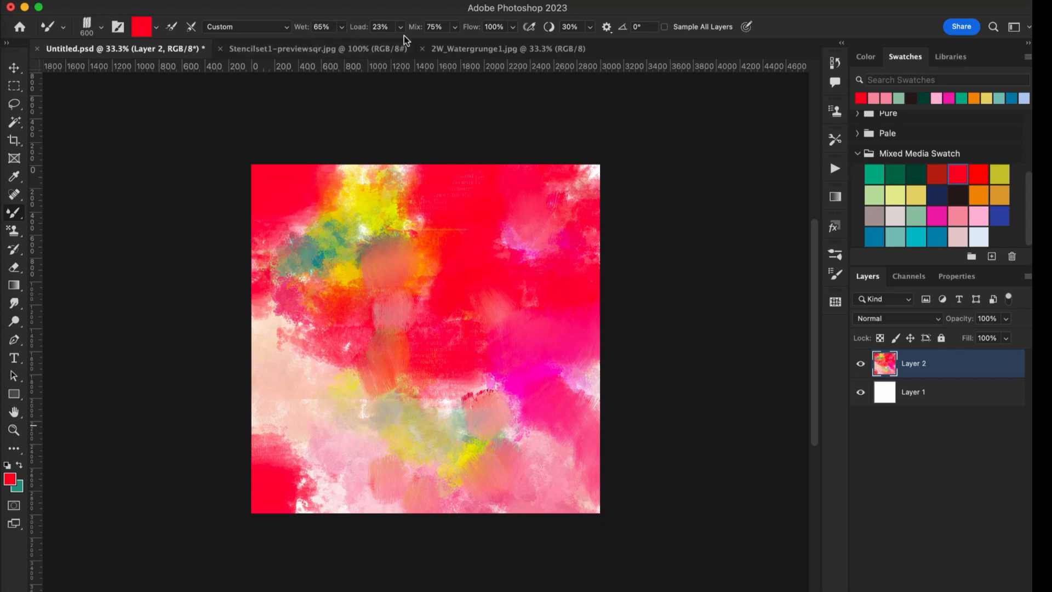
pyautogui.moveTo(346, 228); pyautogui.dragTo(357, 207)
pyautogui.moveTo(414, 233); pyautogui.dragTo(418, 149)
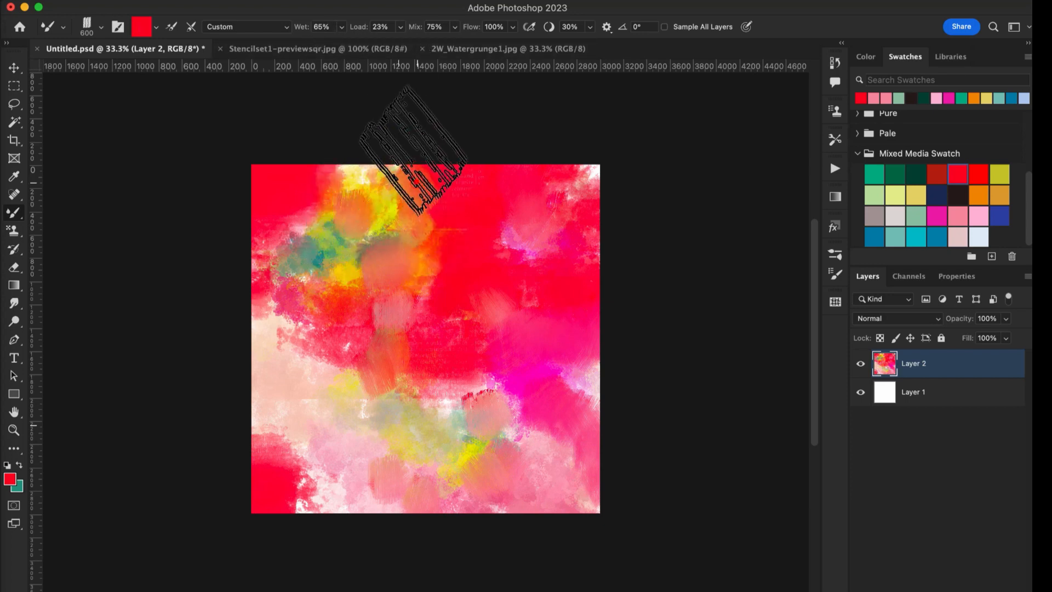
# Set the blender brush's Mix to 67% and blend the colours around the upper and left areas of the painting.
pyautogui.click(456, 27)
pyautogui.click(452, 10)
pyautogui.moveTo(340, 275); pyautogui.dragTo(403, 282)
pyautogui.moveTo(361, 189); pyautogui.dragTo(350, 157)
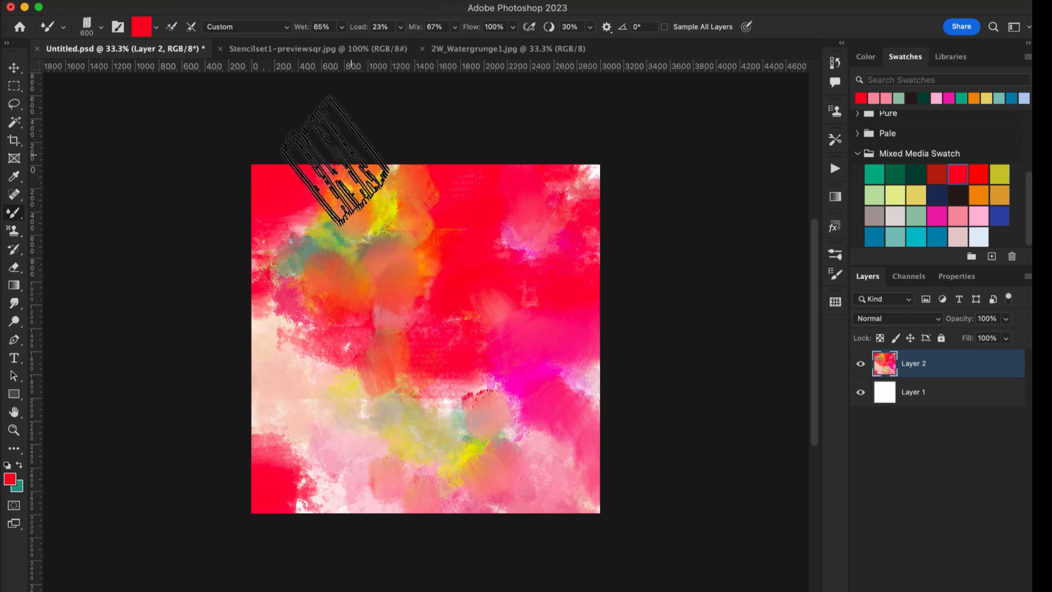
pyautogui.moveTo(554, 182); pyautogui.dragTo(568, 177)
pyautogui.moveTo(278, 242); pyautogui.dragTo(257, 261)
pyautogui.moveTo(267, 351)
pyautogui.mouseDown()
pyautogui.moveTo(298, 349)
pyautogui.moveTo(279, 448)
pyautogui.moveTo(339, 499)
pyautogui.moveTo(316, 520)
pyautogui.moveTo(369, 504)
pyautogui.moveTo(332, 470)
pyautogui.mouseUp()
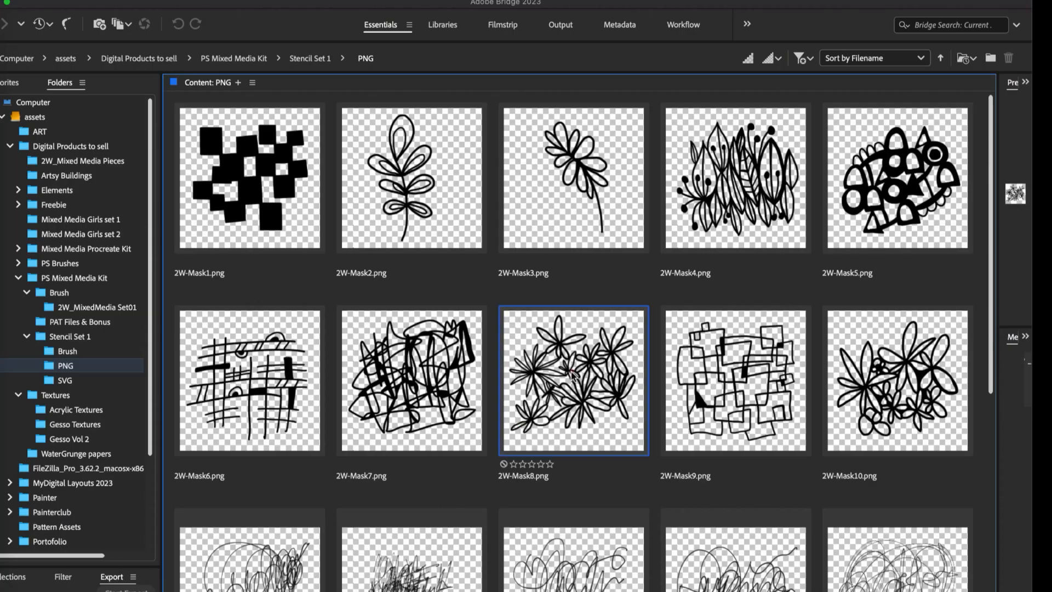
# Open the 2W-Mask8.png flower stencil from Bridge and place it in the lower-right part of the Untitled.psd artwork.
pyautogui.doubleClick(571, 374)
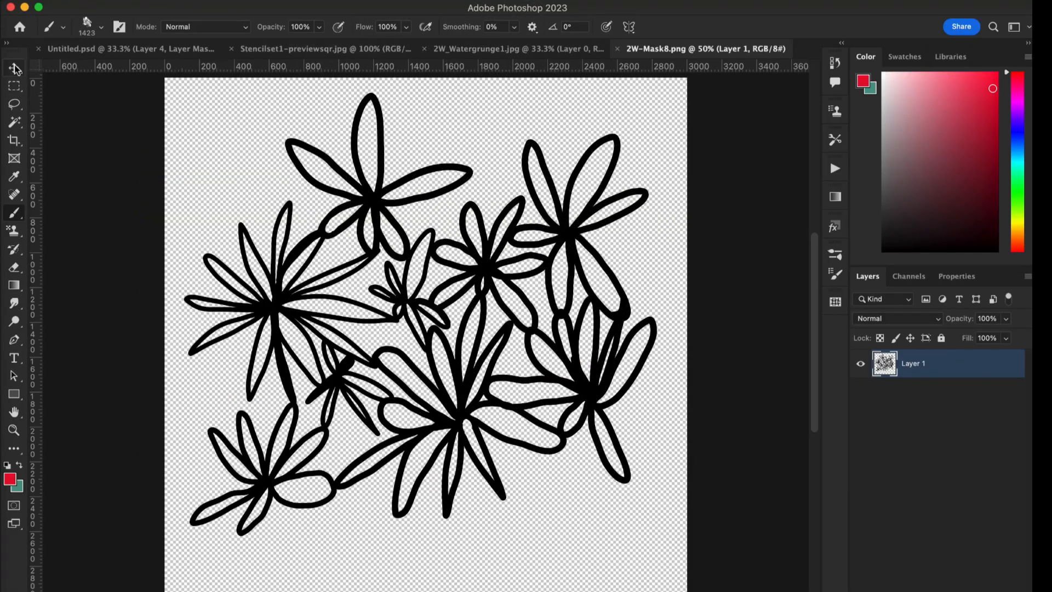
pyautogui.click(21, 67)
pyautogui.moveTo(300, 147); pyautogui.dragTo(223, 93)
pyautogui.moveTo(374, 199); pyautogui.dragTo(216, 56)
pyautogui.moveTo(402, 337); pyautogui.dragTo(404, 337)
pyautogui.moveTo(418, 287); pyautogui.dragTo(438, 330)
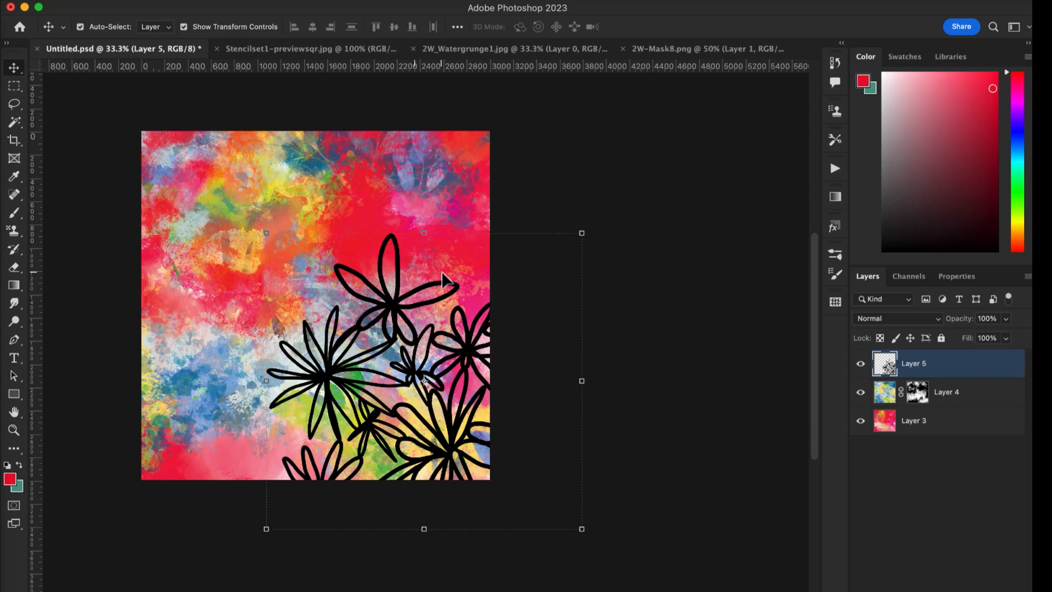
# Duplicate the flower stencil layer, hide the original, and apply the 2W_alcoholink_3 style to the copy.
pyautogui.press('super+j')
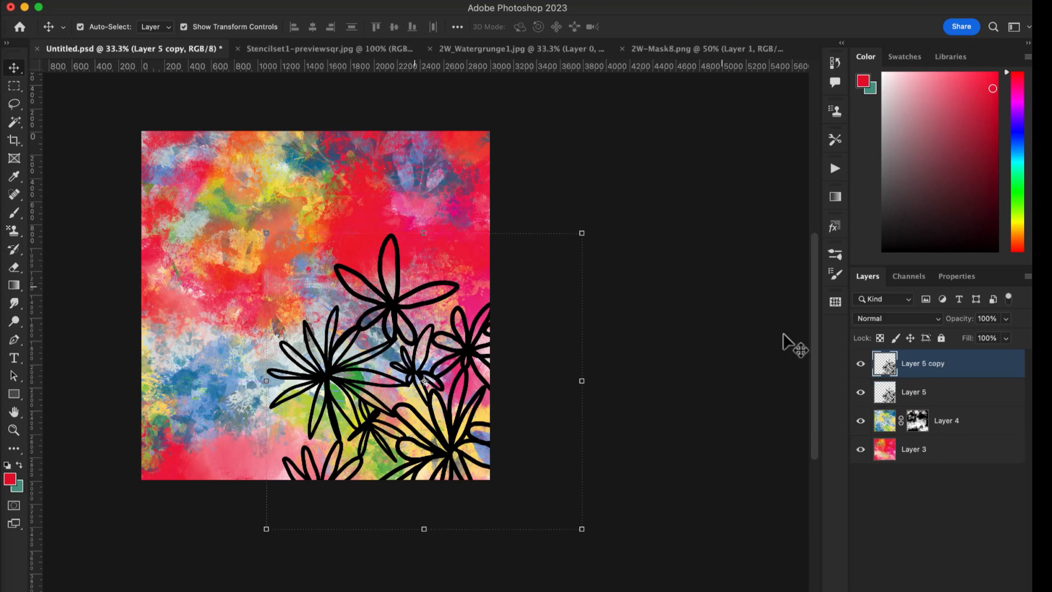
pyautogui.click(835, 228)
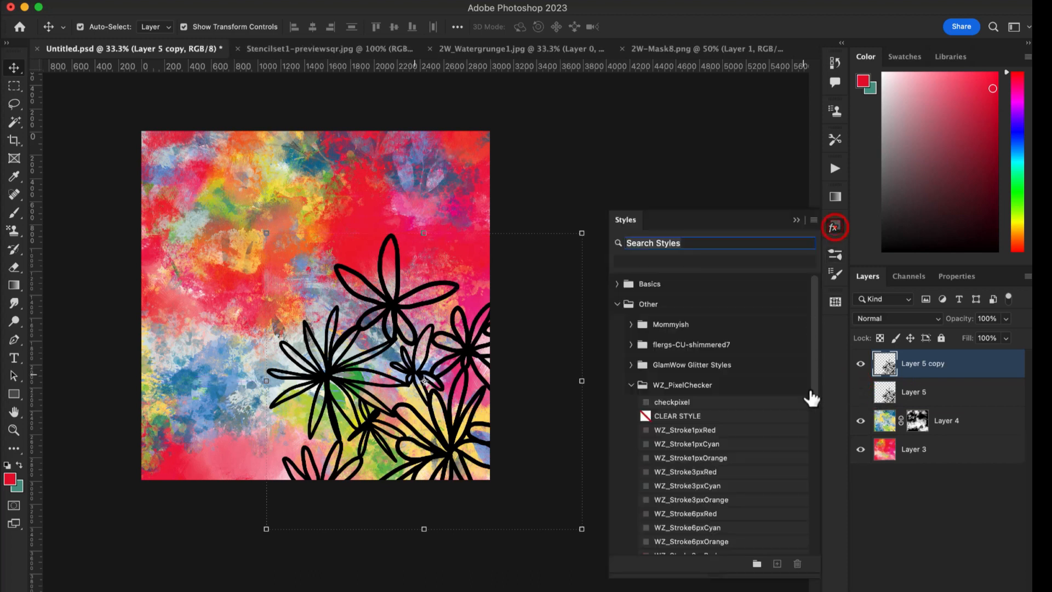
pyautogui.click(622, 306)
pyautogui.click(616, 304)
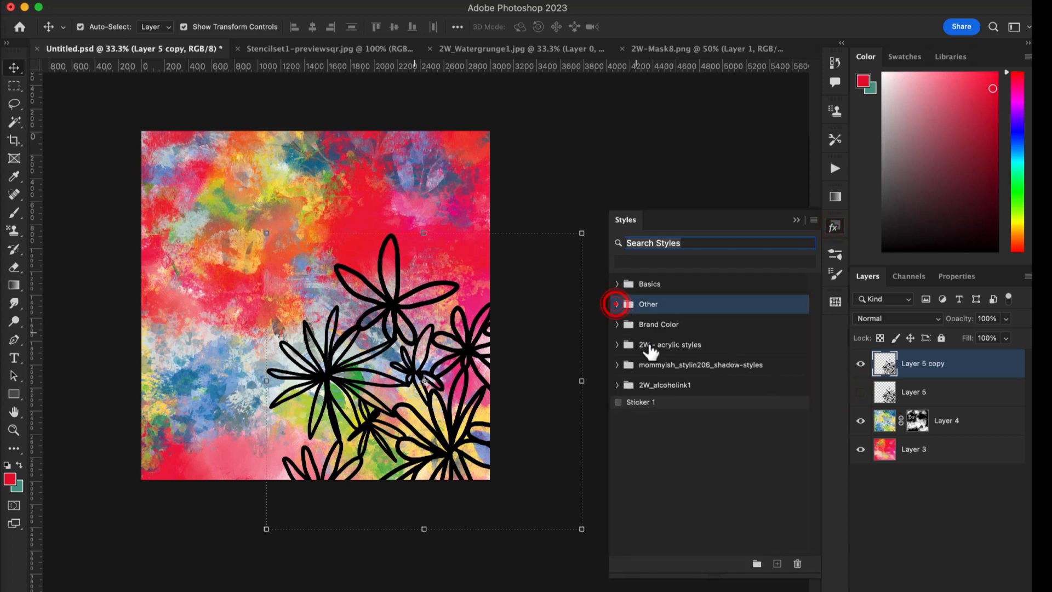
pyautogui.click(618, 385)
pyautogui.click(663, 430)
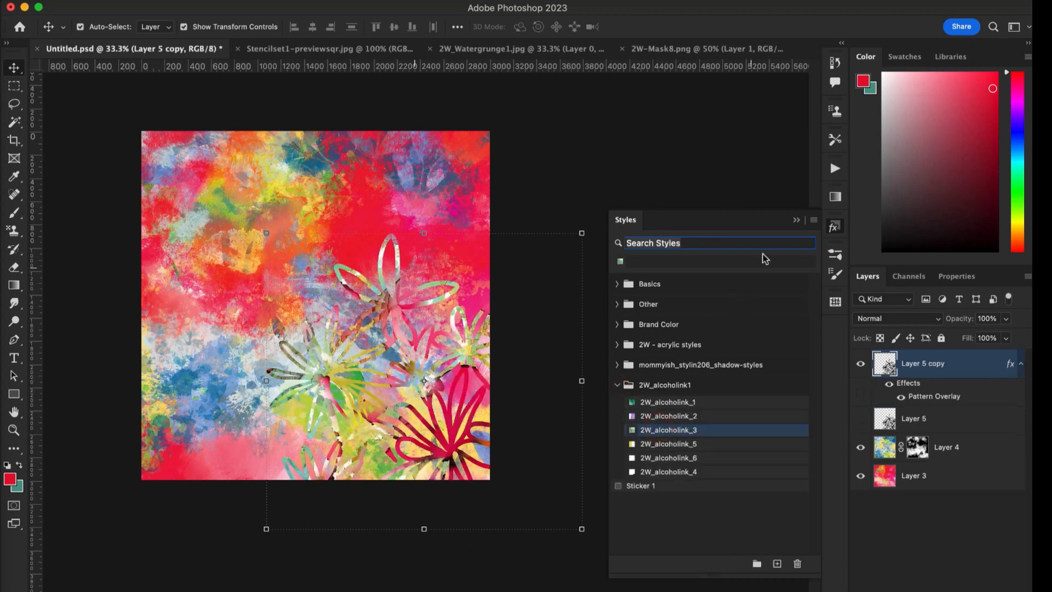
pyautogui.click(797, 222)
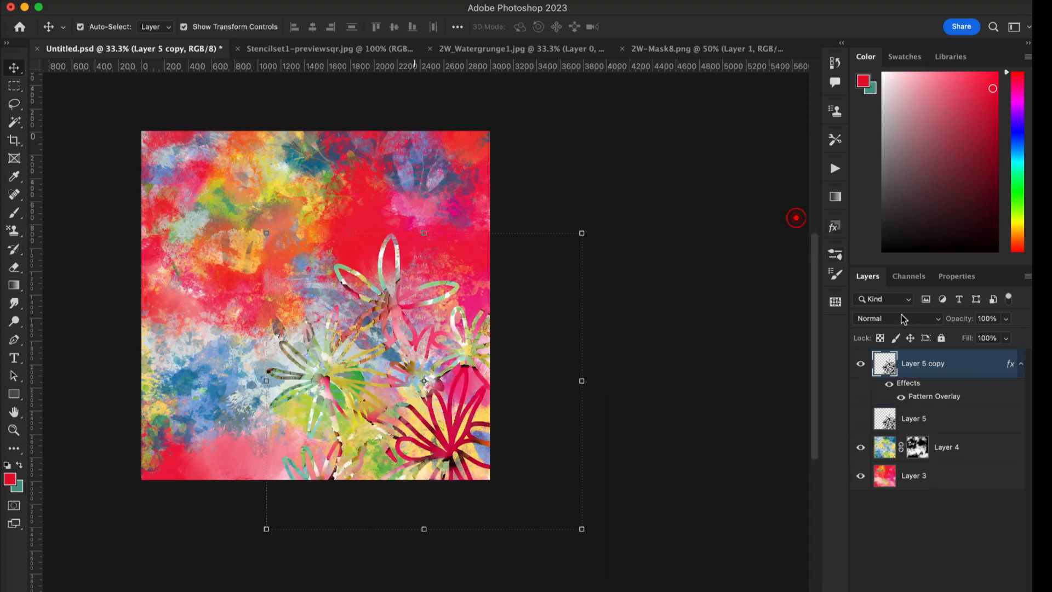
# Add a Bevel & Emboss effect to the layer style of the Layer 5 copy flower stencil.
pyautogui.doubleClick(1011, 363)
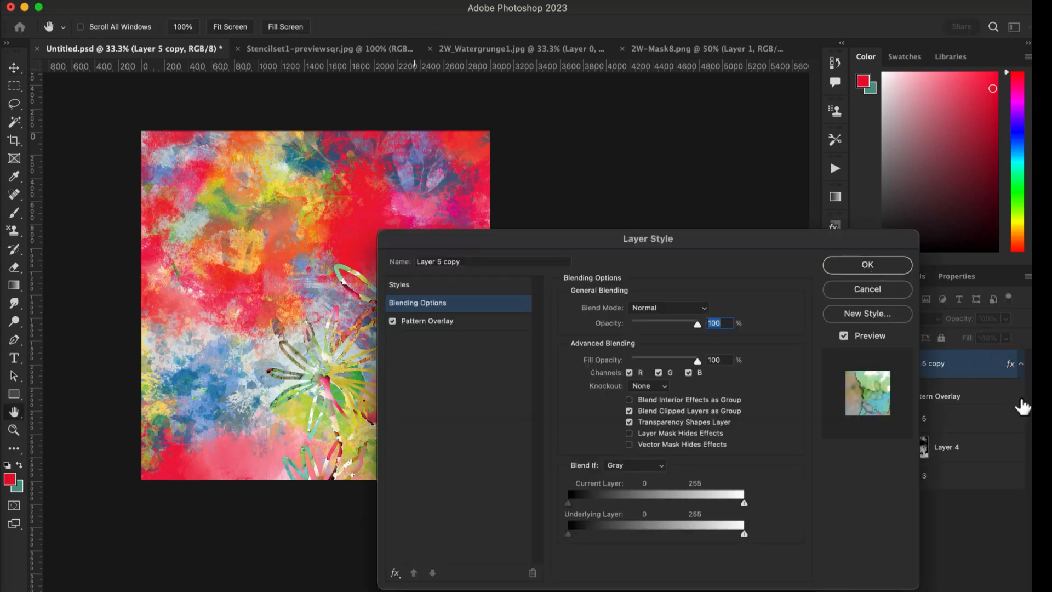
pyautogui.click(481, 322)
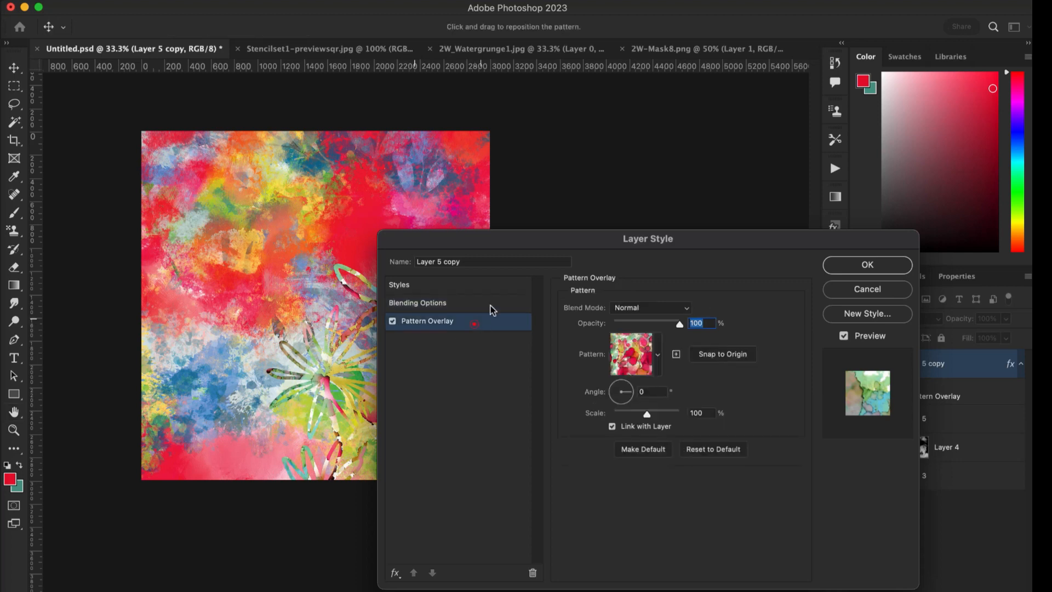
pyautogui.moveTo(530, 251); pyautogui.dragTo(597, 205)
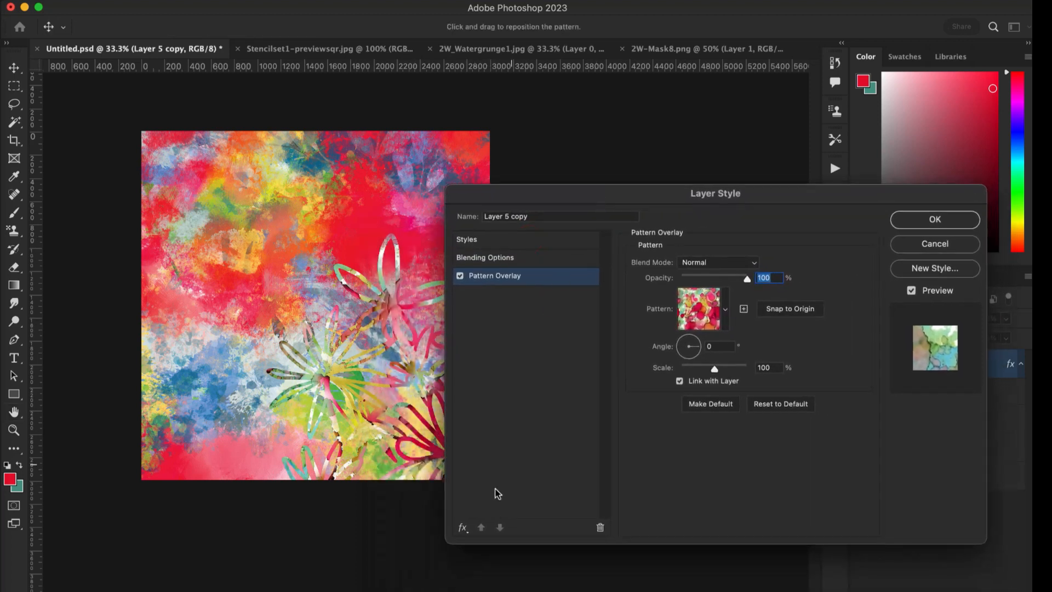
pyautogui.click(462, 528)
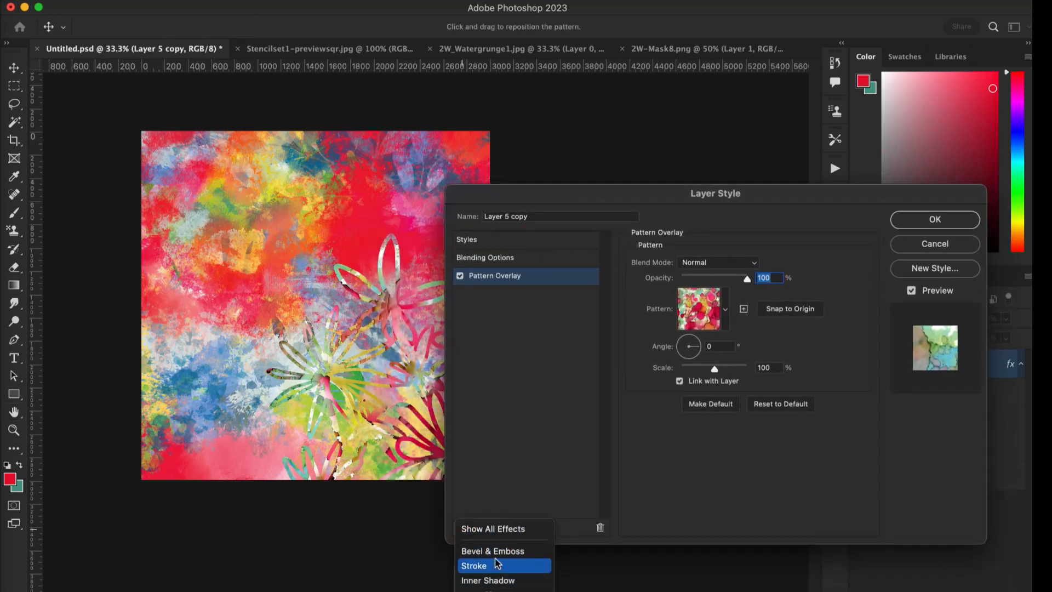
pyautogui.click(501, 552)
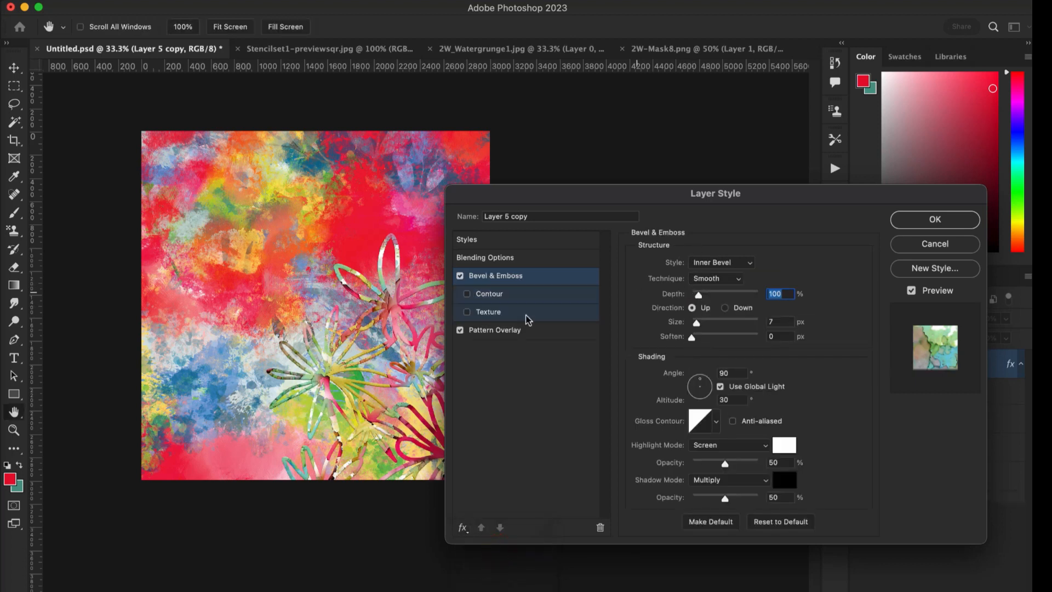
pyautogui.moveTo(364, 265); pyautogui.dragTo(368, 264)
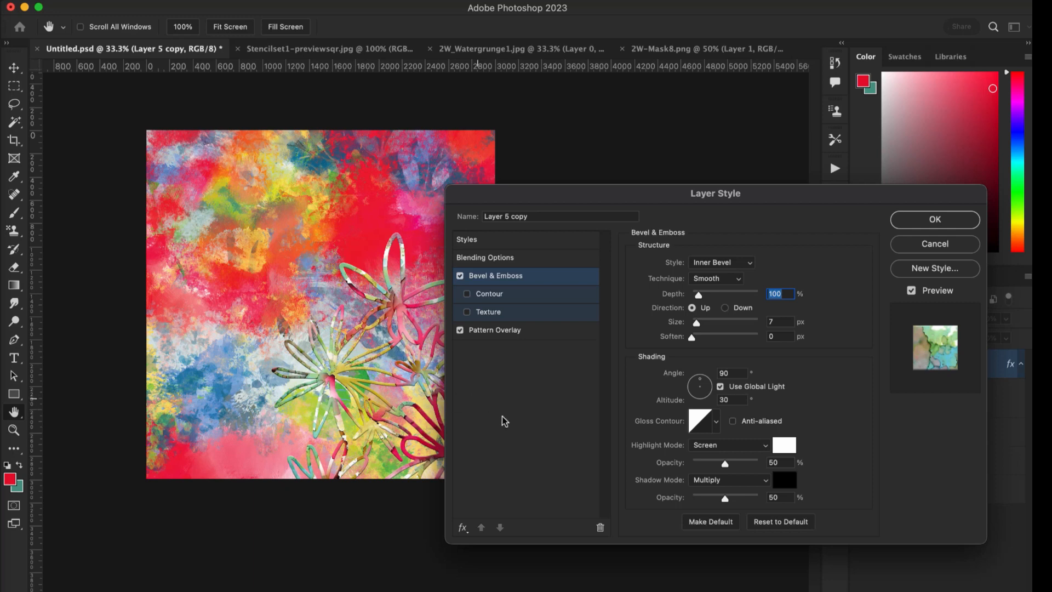
# Add a Drop Shadow effect to the Layer 5 copy and set its angle to 45°.
pyautogui.click(463, 527)
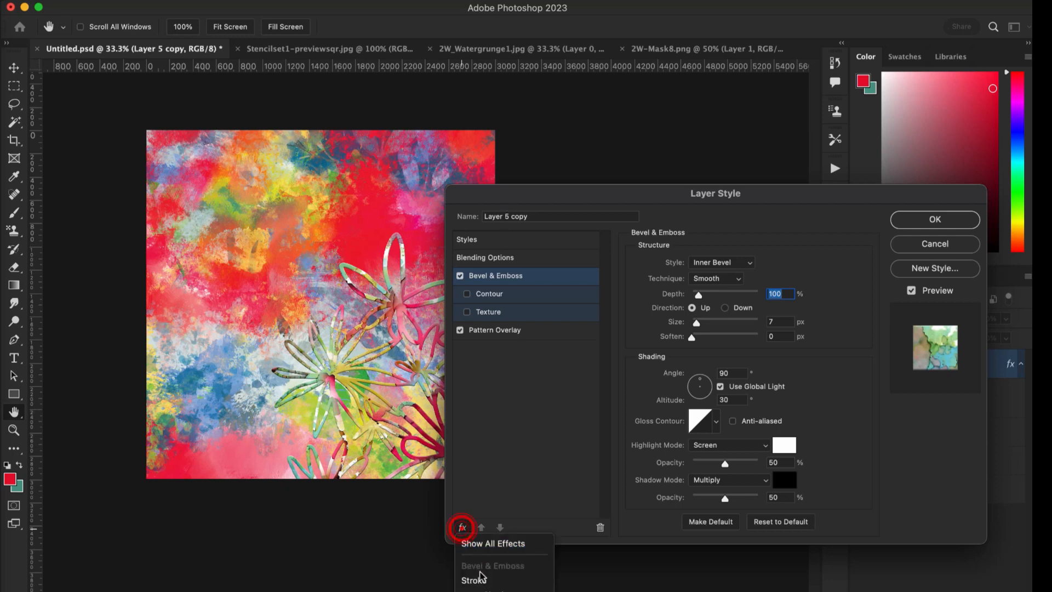
pyautogui.click(504, 582)
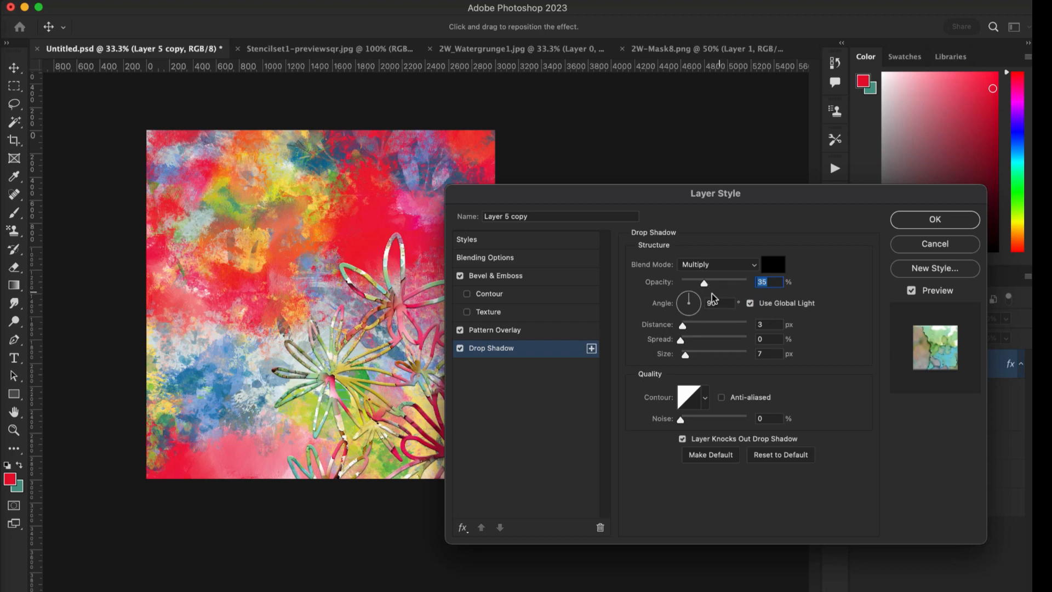
pyautogui.moveTo(687, 299); pyautogui.dragTo(690, 299)
pyautogui.click(720, 306)
pyautogui.write('45')
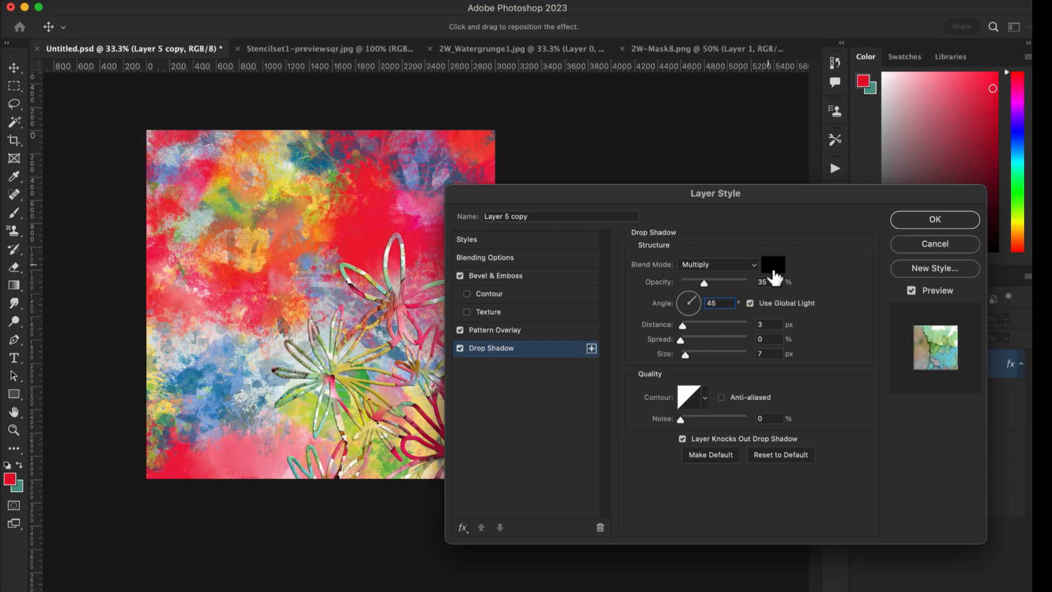
# Colour the Layer 5 copy's drop shadow very dark green, adjust its size and distance, and apply the style.
pyautogui.click(773, 266)
pyautogui.moveTo(474, 386); pyautogui.dragTo(468, 373)
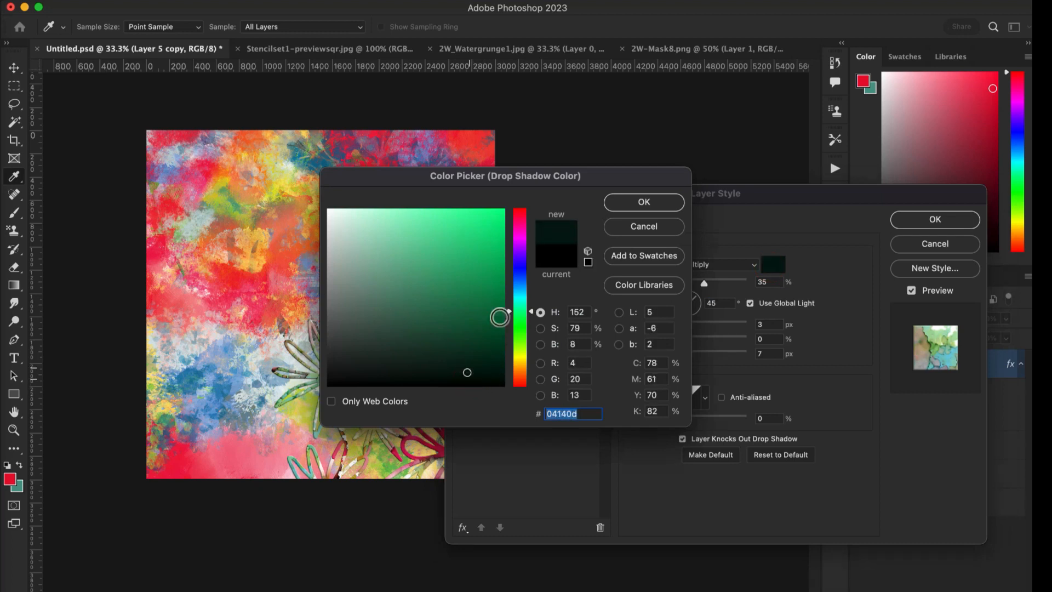
pyautogui.click(637, 200)
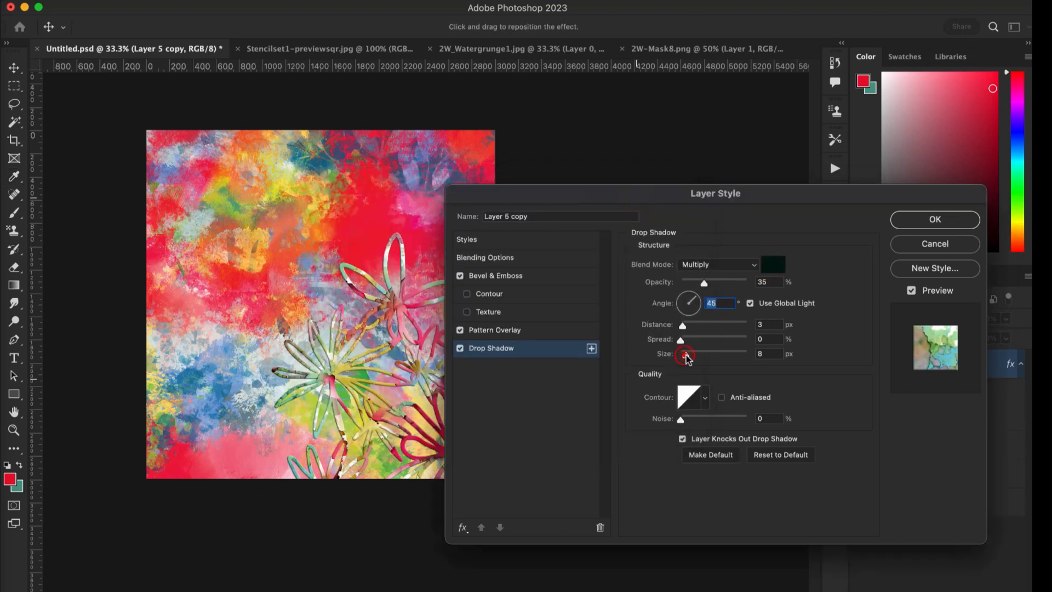
pyautogui.moveTo(692, 356); pyautogui.dragTo(687, 326)
pyautogui.click(689, 327)
pyautogui.click(895, 222)
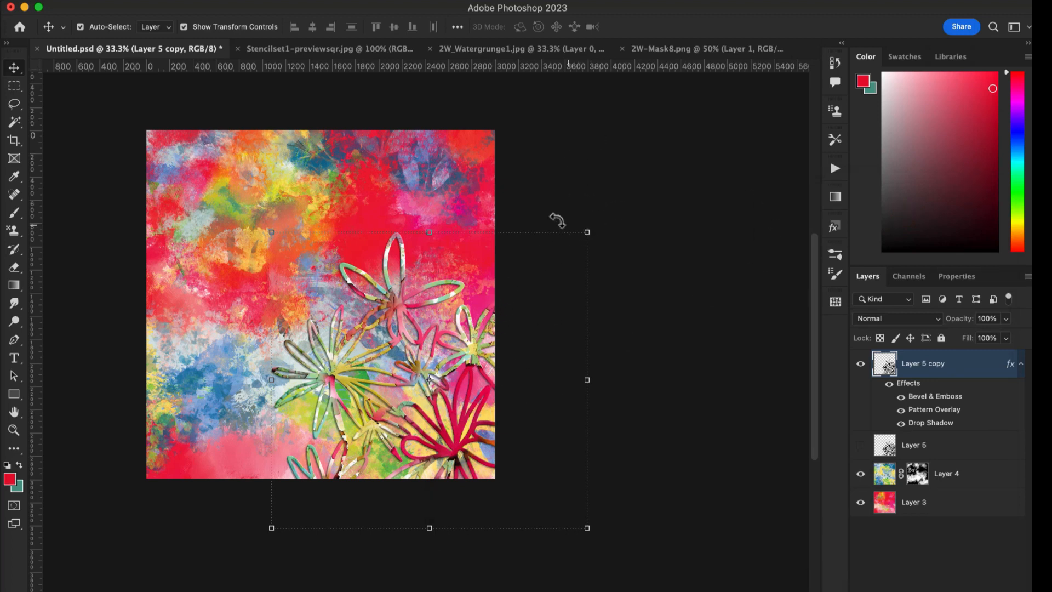
# Scale the styled flower copy down to 84.37%, and show the original Layer 5 stencil in its place.
pyautogui.moveTo(591, 235); pyautogui.dragTo(538, 278)
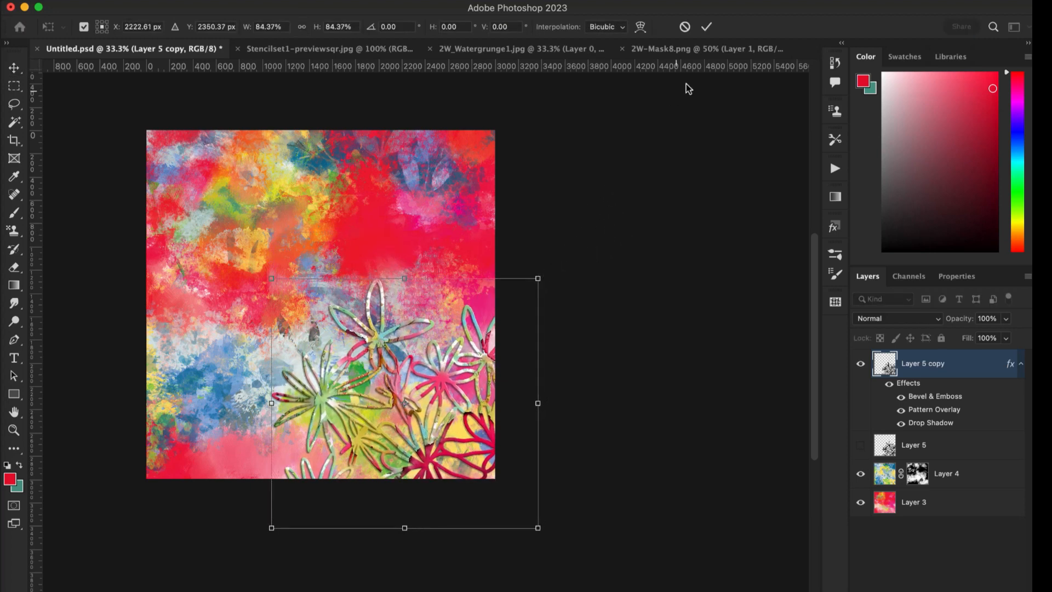
pyautogui.click(705, 27)
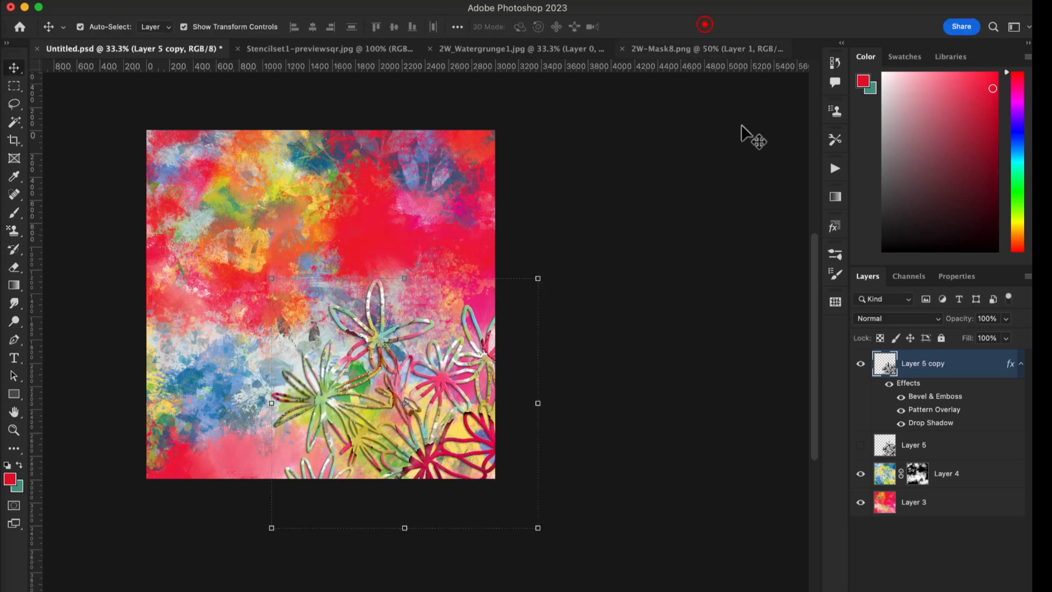
pyautogui.click(861, 364)
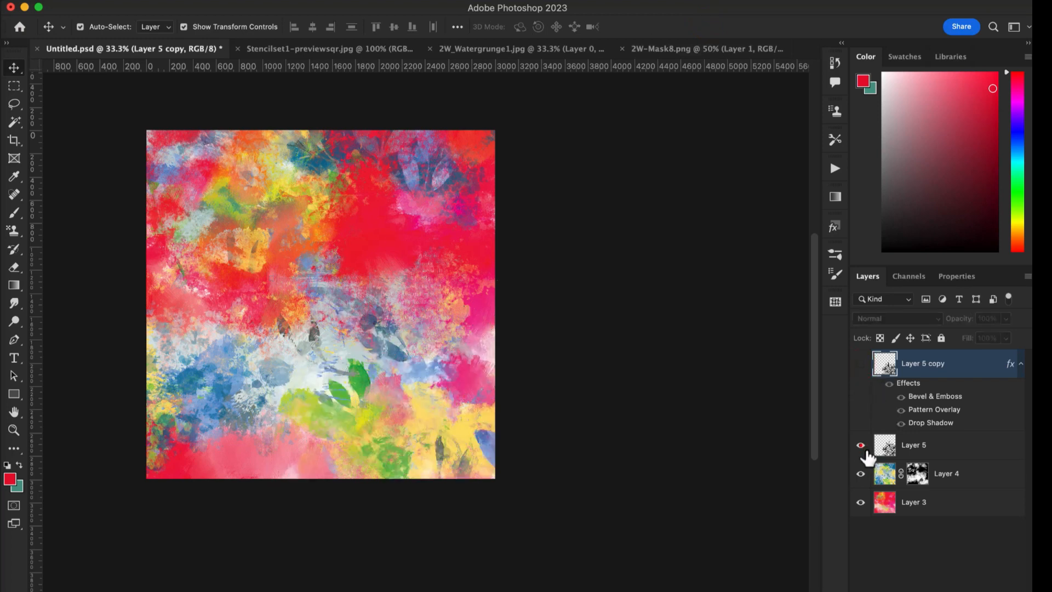
pyautogui.click(861, 445)
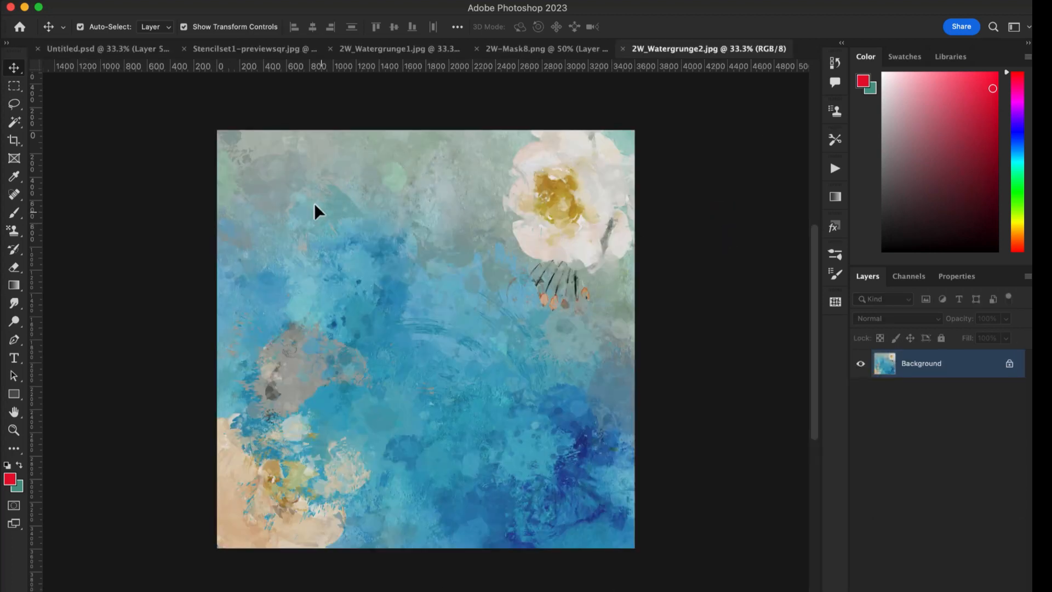
# Bring the 2W_Watergrunge2.jpg image into Untitled.psd directly above Layer 5 and clip it to the flower stencil.
pyautogui.moveTo(315, 205); pyautogui.dragTo(374, 299)
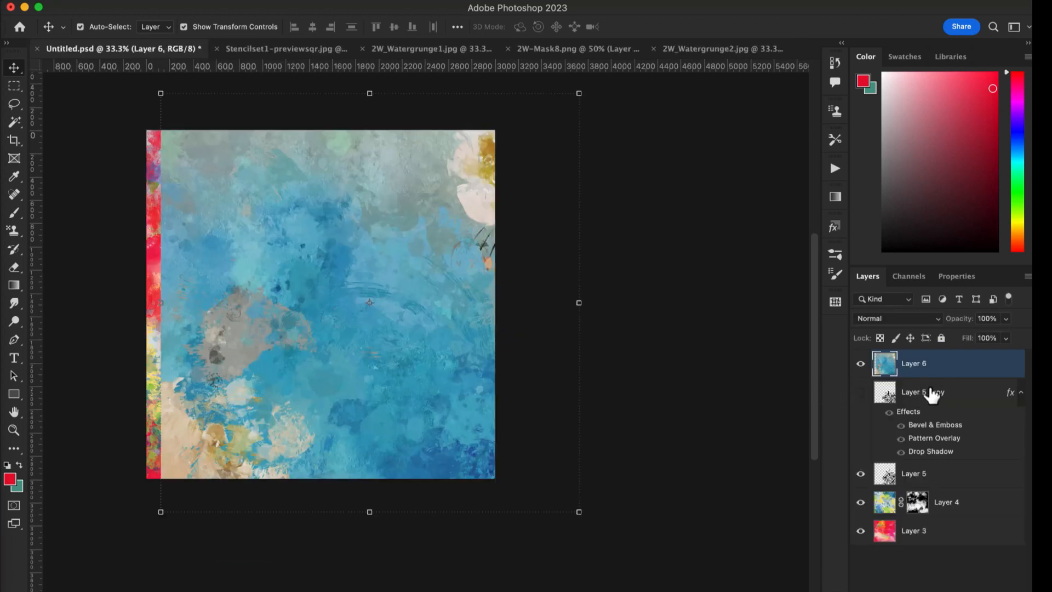
pyautogui.moveTo(911, 368); pyautogui.dragTo(902, 459)
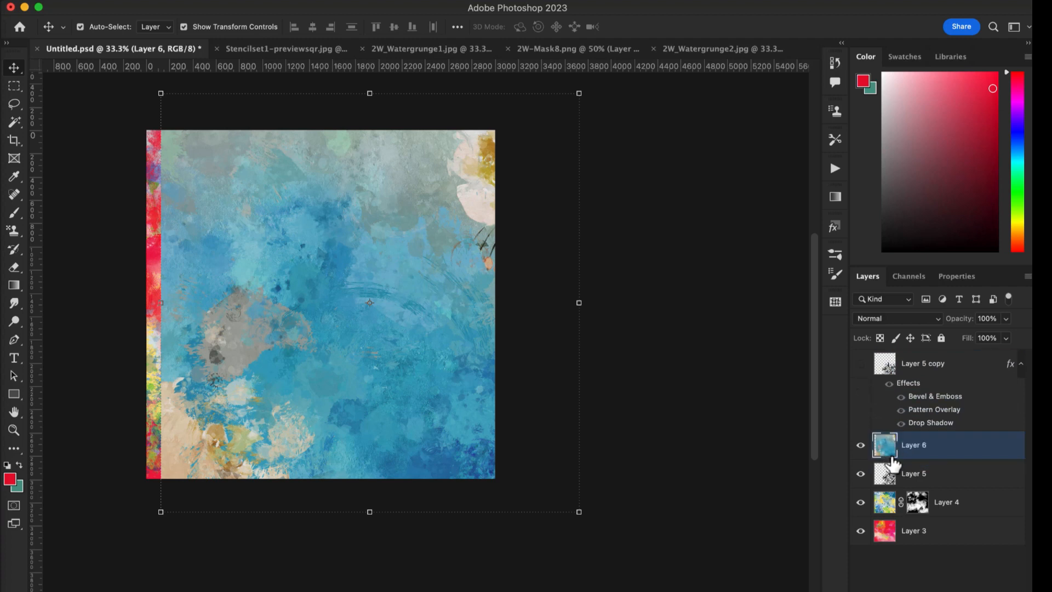
pyautogui.keyDown('alt'); pyautogui.click(894, 461); pyautogui.keyUp('alt')
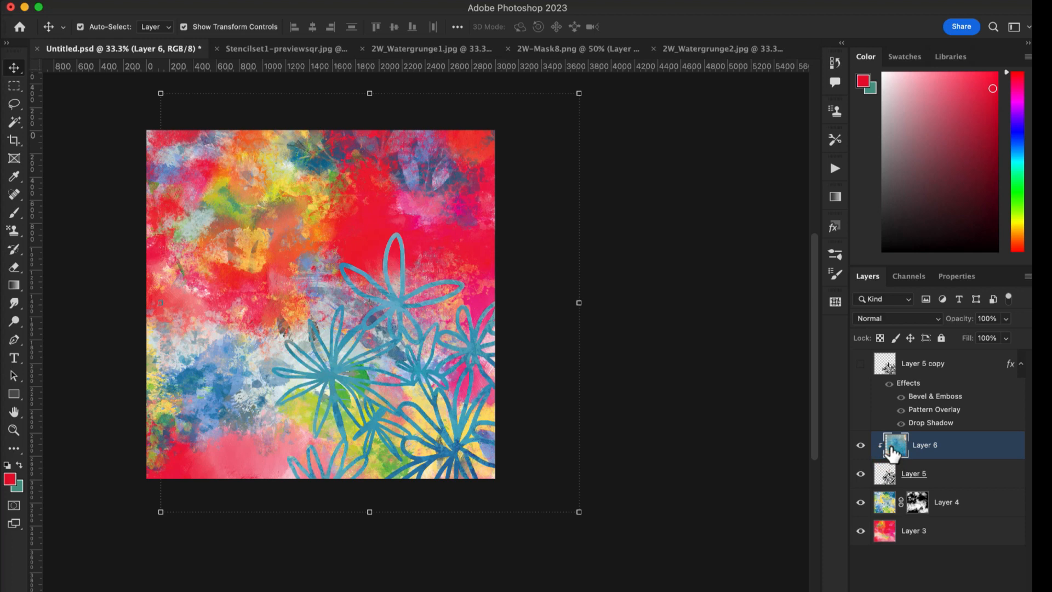
# Give Layer 6 a drop shadow with 56% opacity, 27 px distance, 7% spread and 35 px size, and move the effect to Layer 5.
pyautogui.click(912, 591)
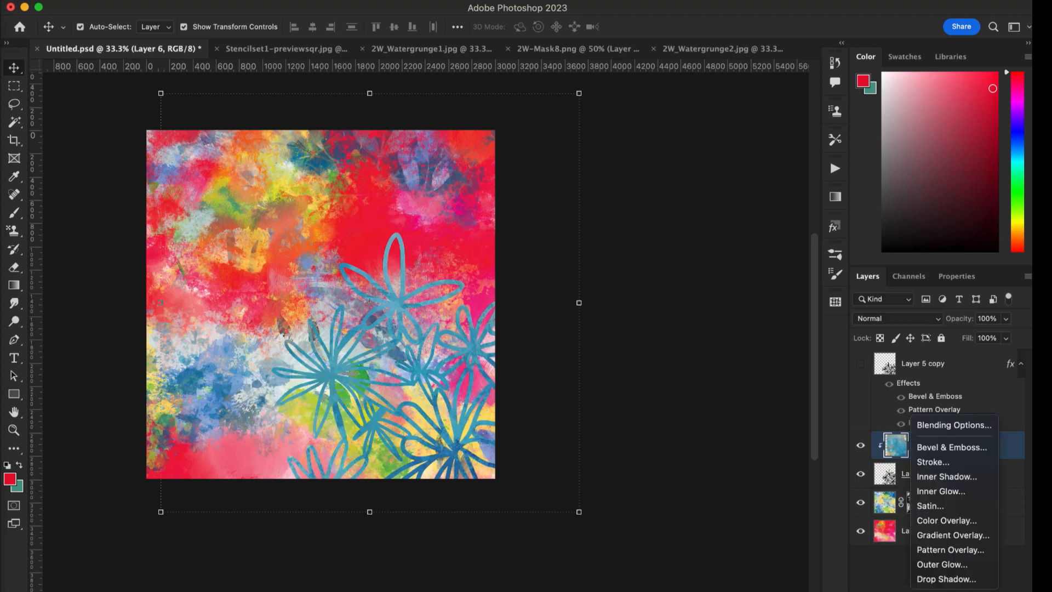
pyautogui.click(938, 579)
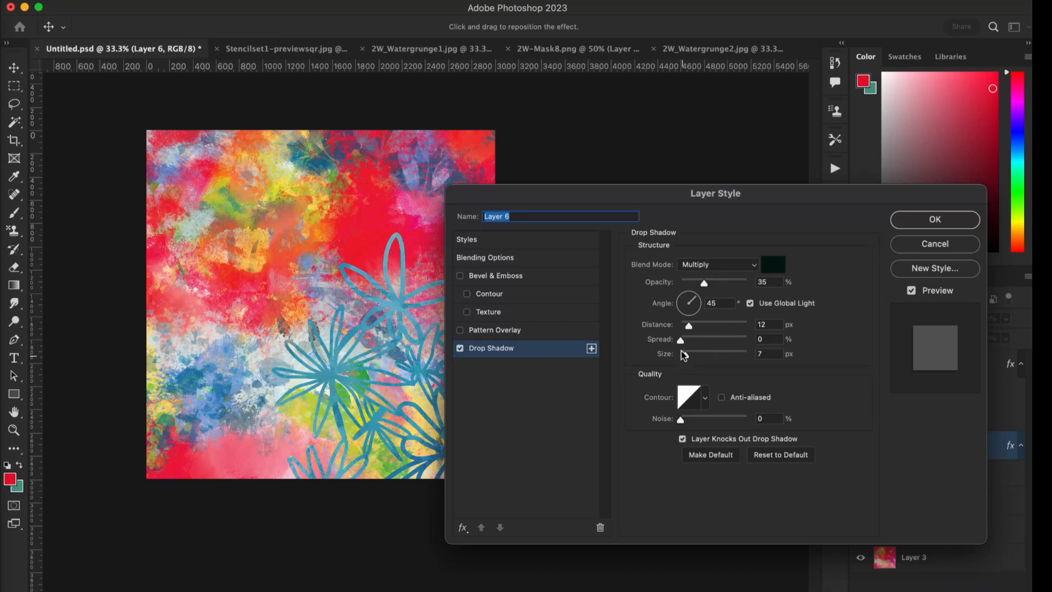
pyautogui.moveTo(682, 343)
pyautogui.mouseDown()
pyautogui.moveTo(692, 328)
pyautogui.moveTo(704, 333)
pyautogui.moveTo(689, 352)
pyautogui.mouseUp()
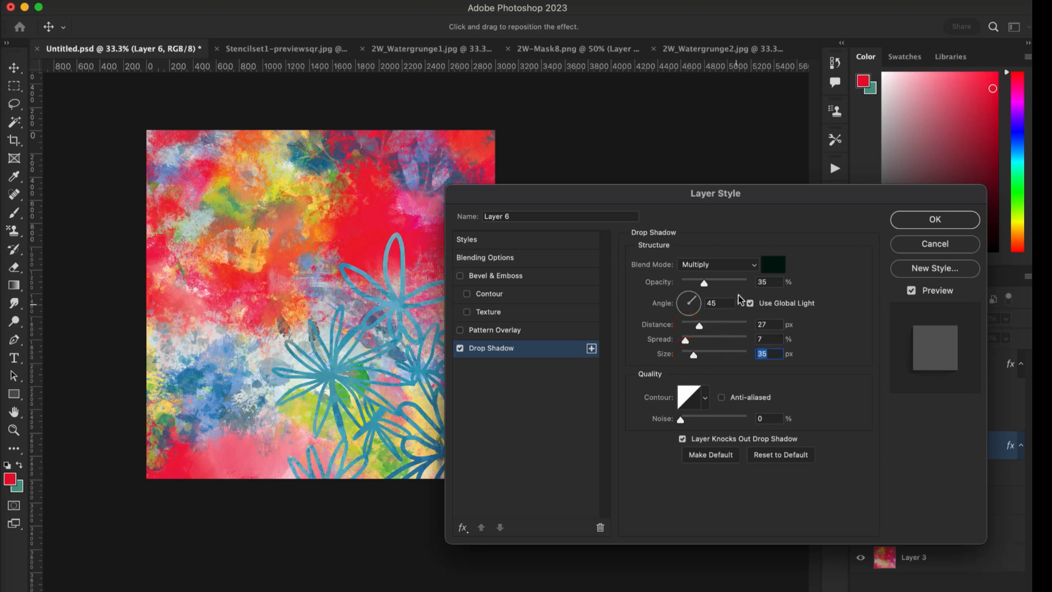
pyautogui.moveTo(707, 285); pyautogui.dragTo(720, 285)
pyautogui.click(921, 224)
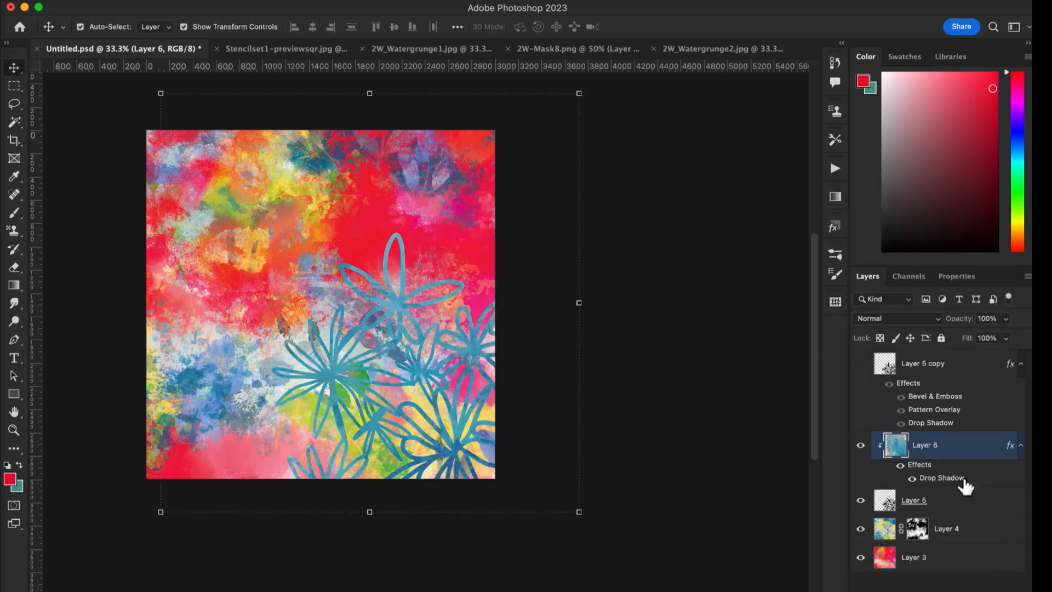
pyautogui.moveTo(923, 465); pyautogui.dragTo(939, 500)
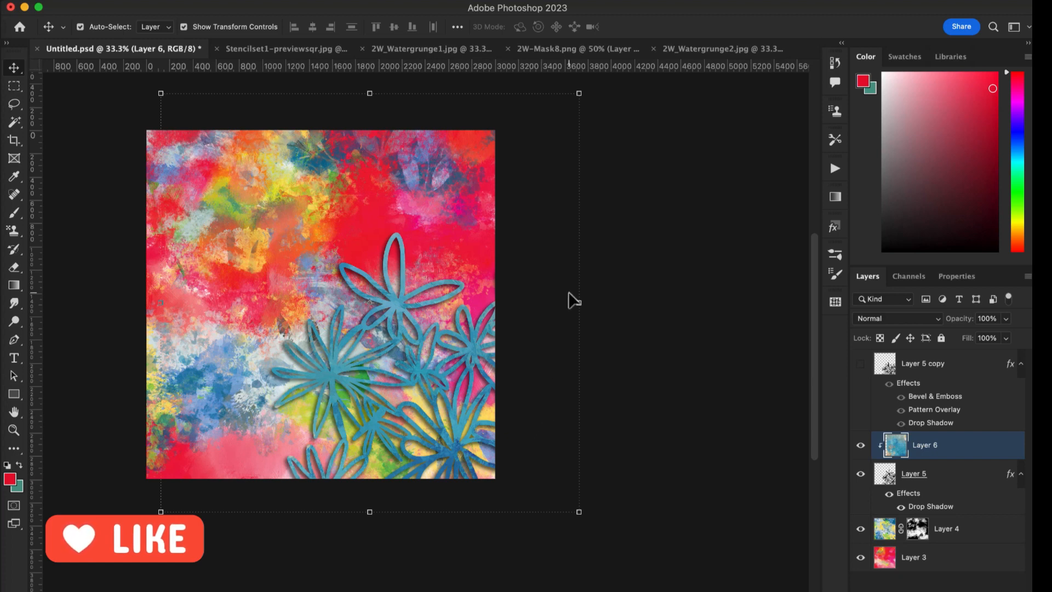
# Set the Layer 5 drop shadow's distance to 8 px and its size to 7 px.
pyautogui.doubleClick(1012, 474)
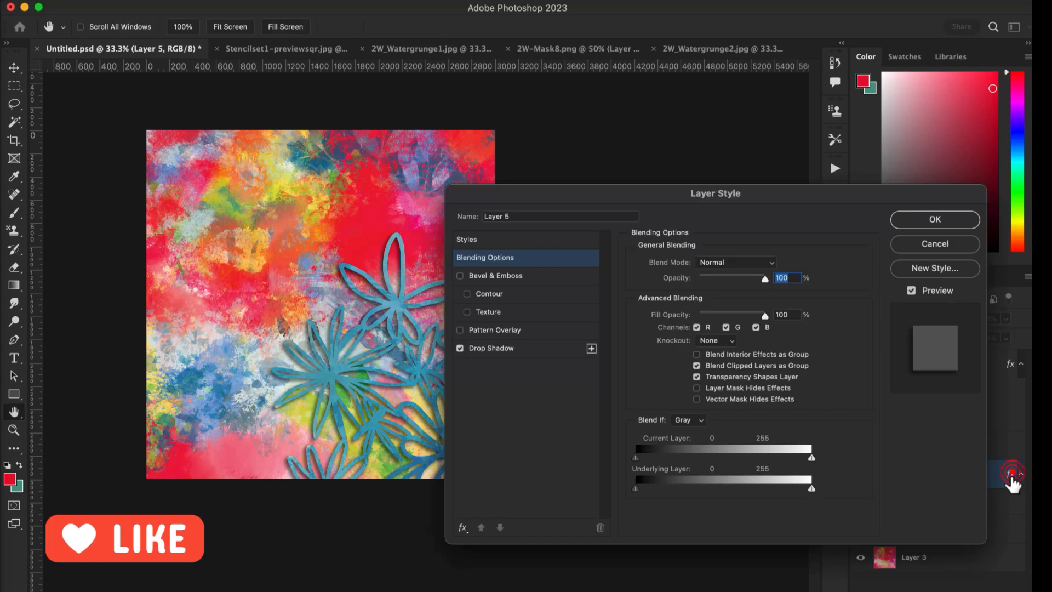
pyautogui.click(513, 349)
pyautogui.moveTo(696, 328); pyautogui.dragTo(689, 328)
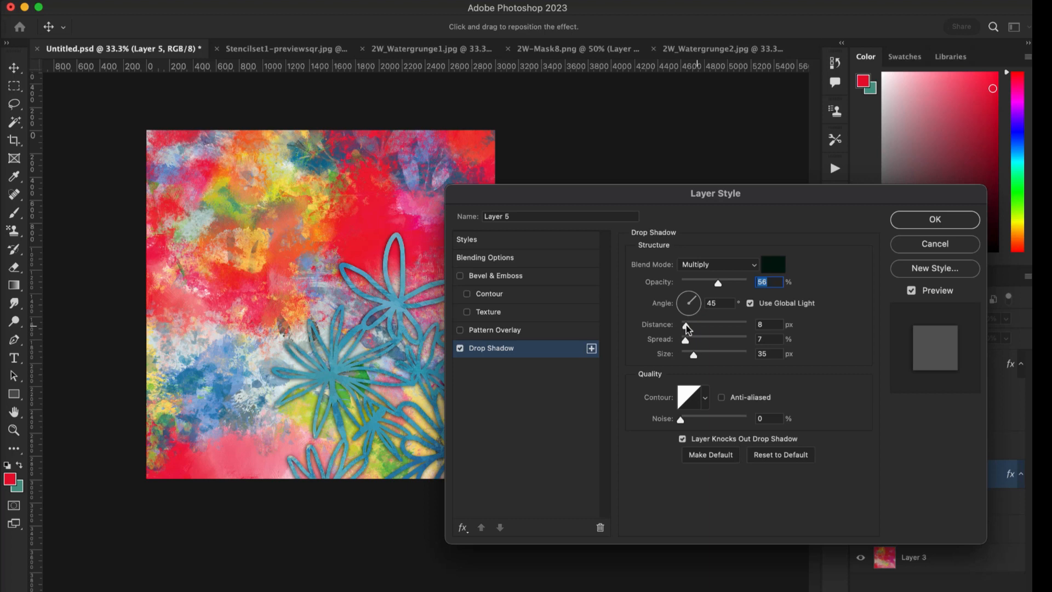
pyautogui.moveTo(693, 354); pyautogui.dragTo(685, 355)
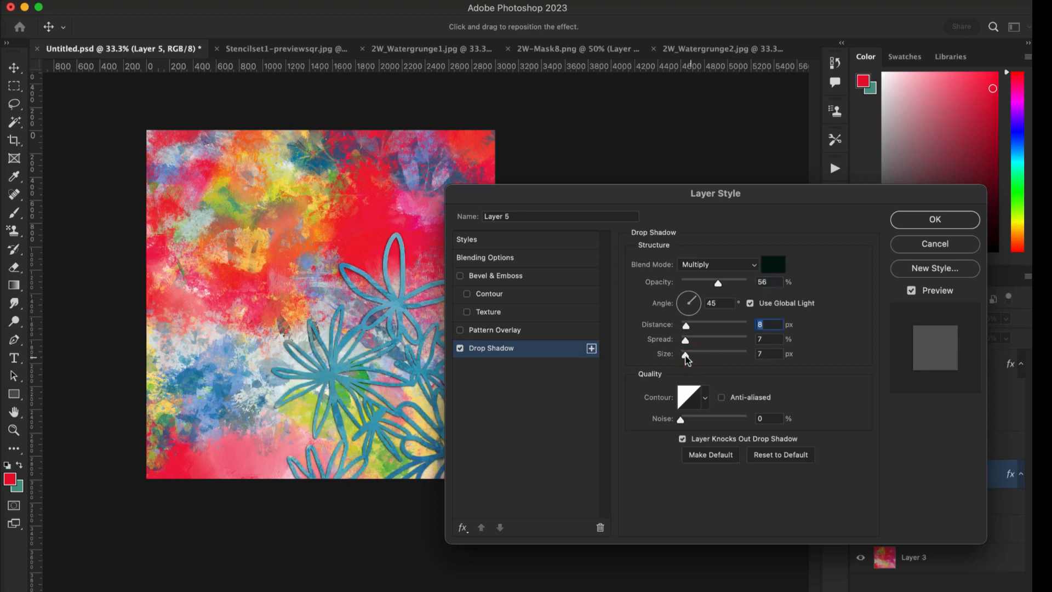
pyautogui.click(931, 221)
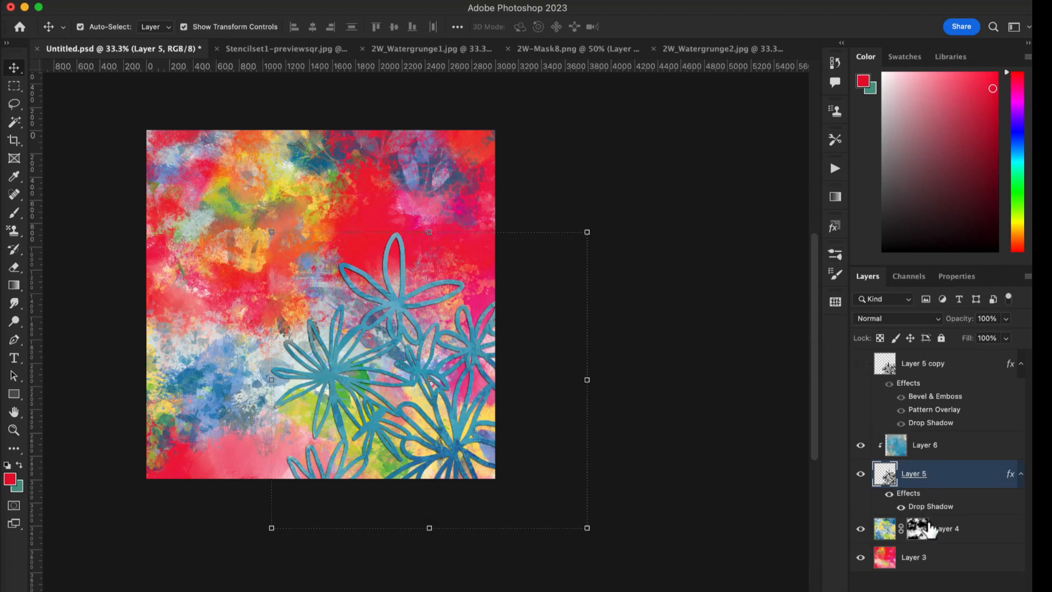
# Place the 2W-Mask4.png stencil into Untitled.psd directly above Layer 4, undoing any accidental shift of the background.
pyautogui.click(956, 528)
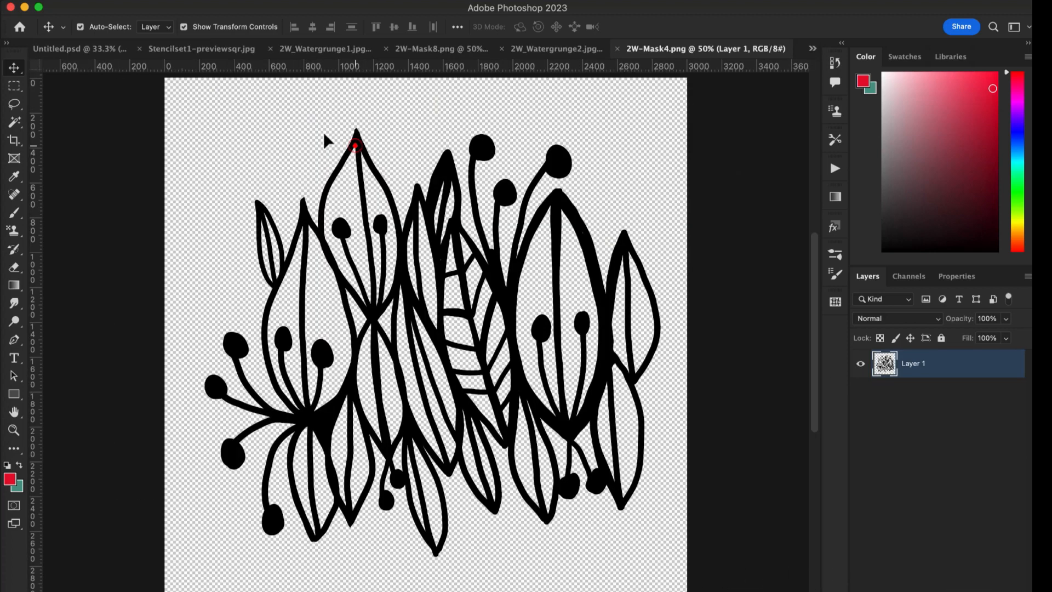
pyautogui.moveTo(324, 139); pyautogui.dragTo(384, 288)
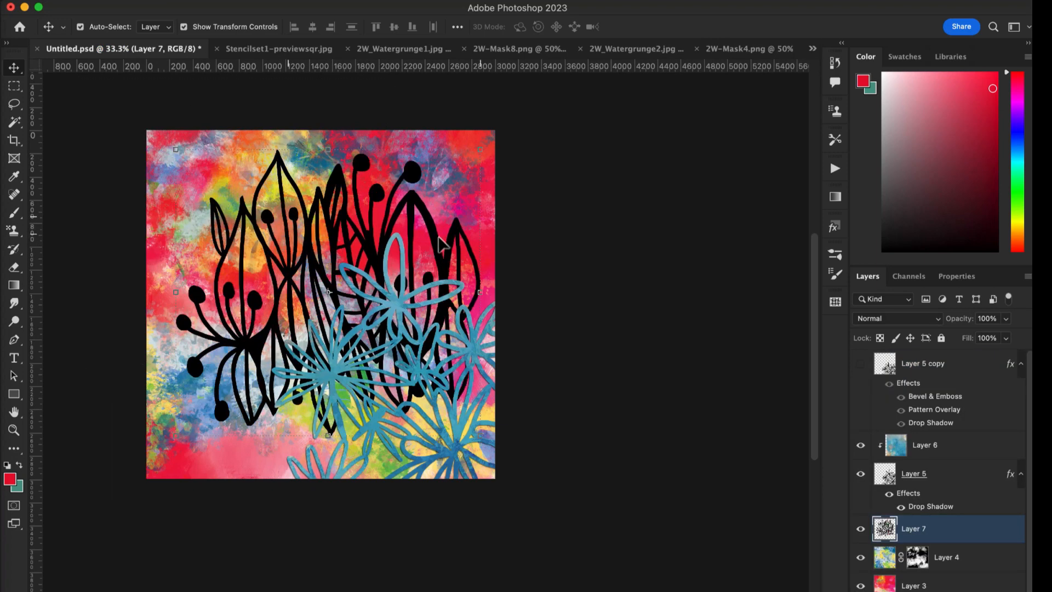
pyautogui.moveTo(329, 249); pyautogui.dragTo(307, 238)
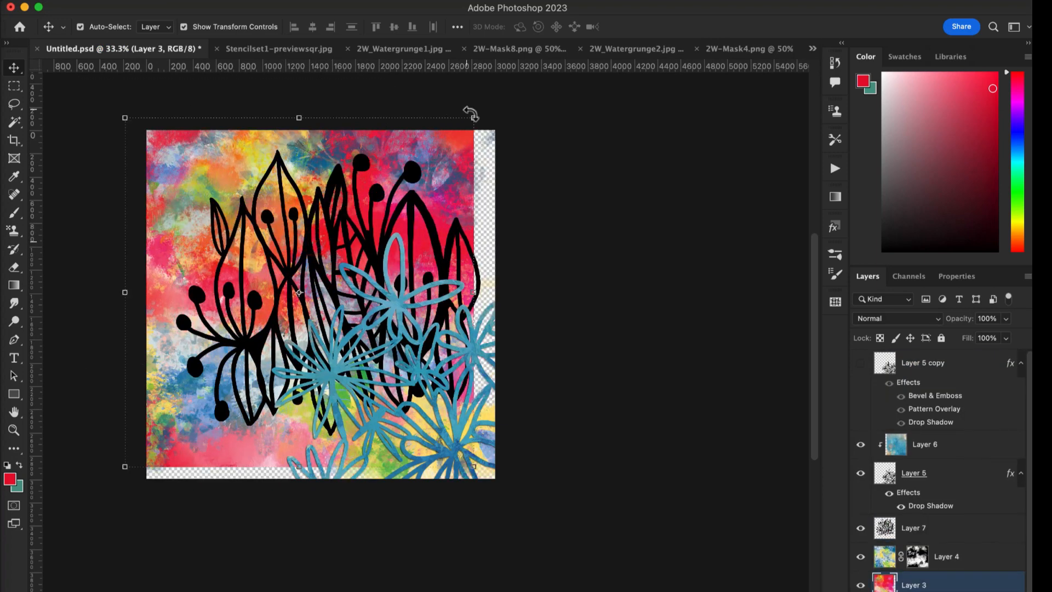
pyautogui.press('super+z')
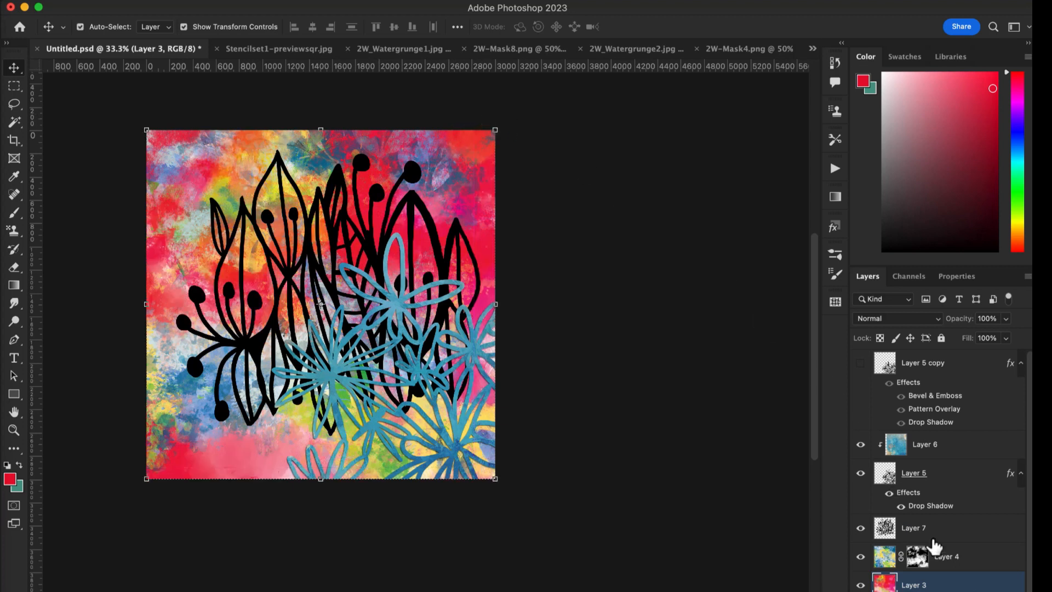
# Lock the two painted background layers, Layer 3 and Layer 4.
pyautogui.click(941, 338)
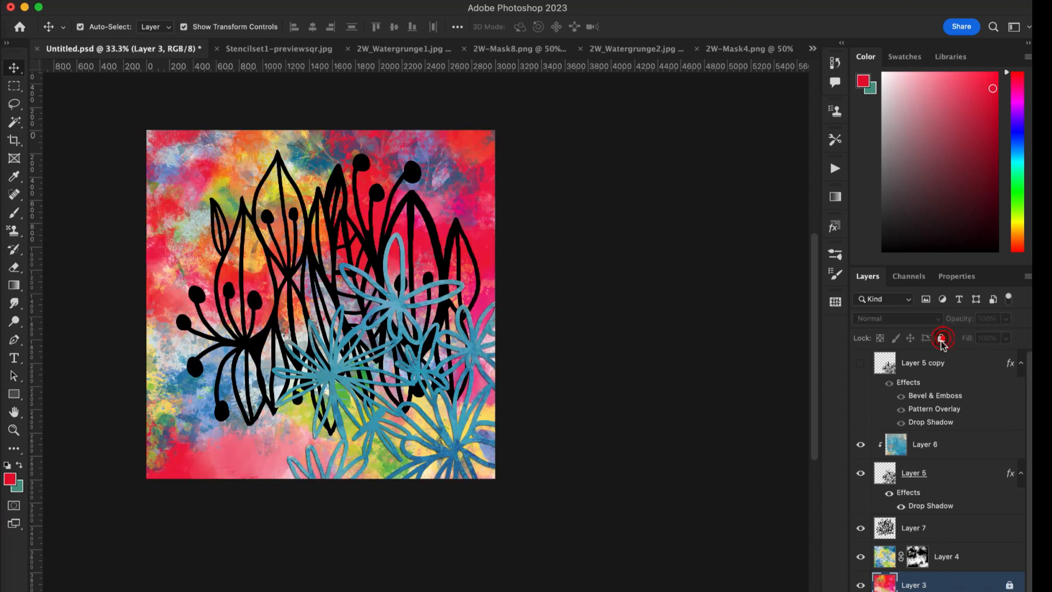
pyautogui.click(949, 554)
pyautogui.click(942, 338)
# Scale the black Layer 7 stencil to about 70% and place it in the upper-left part of the canvas.
pyautogui.click(918, 534)
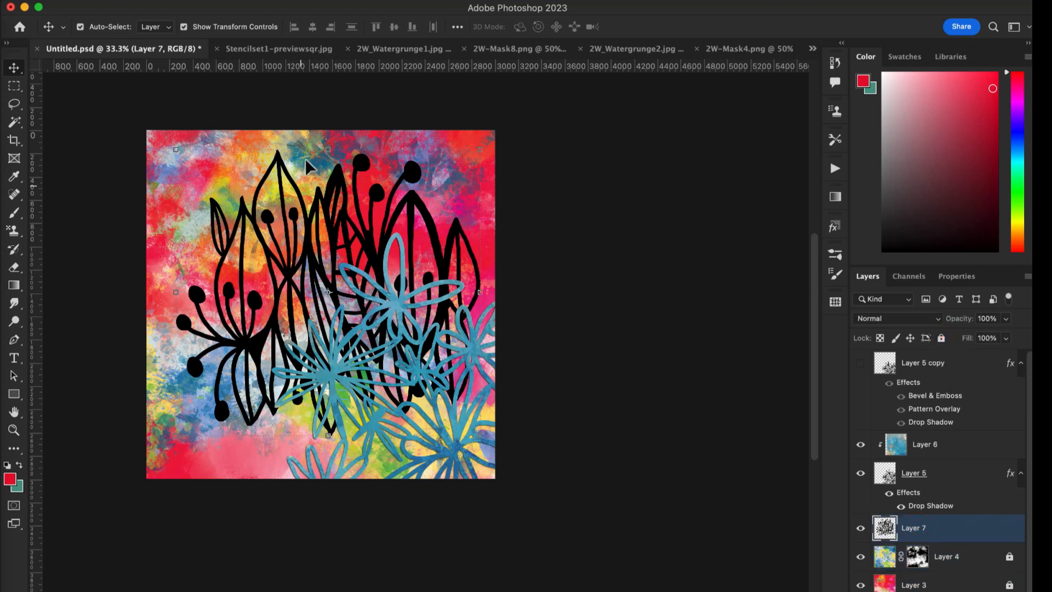
pyautogui.press('super+t')
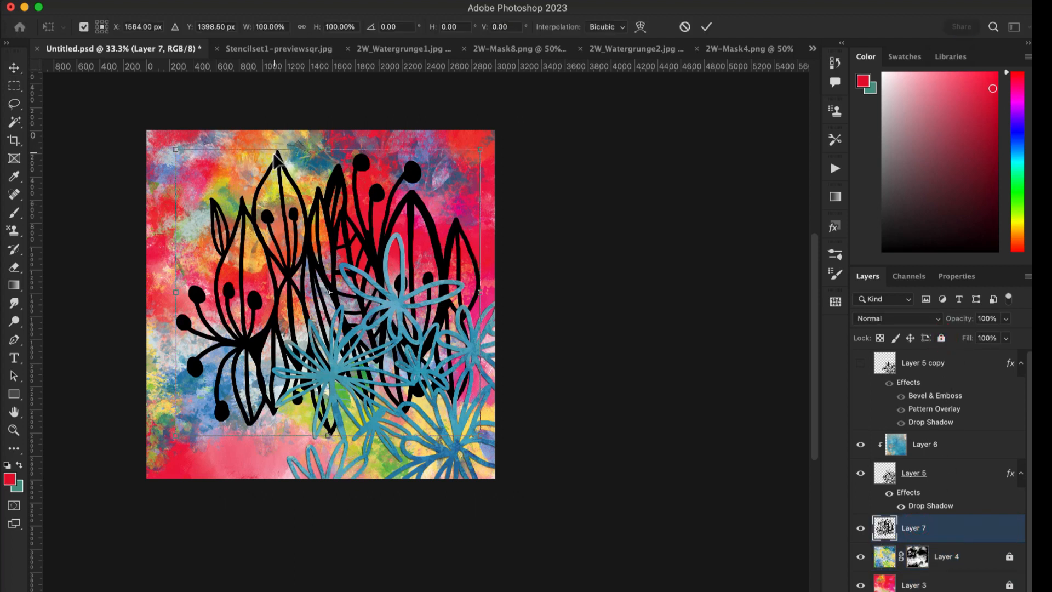
pyautogui.moveTo(480, 150); pyautogui.dragTo(391, 235)
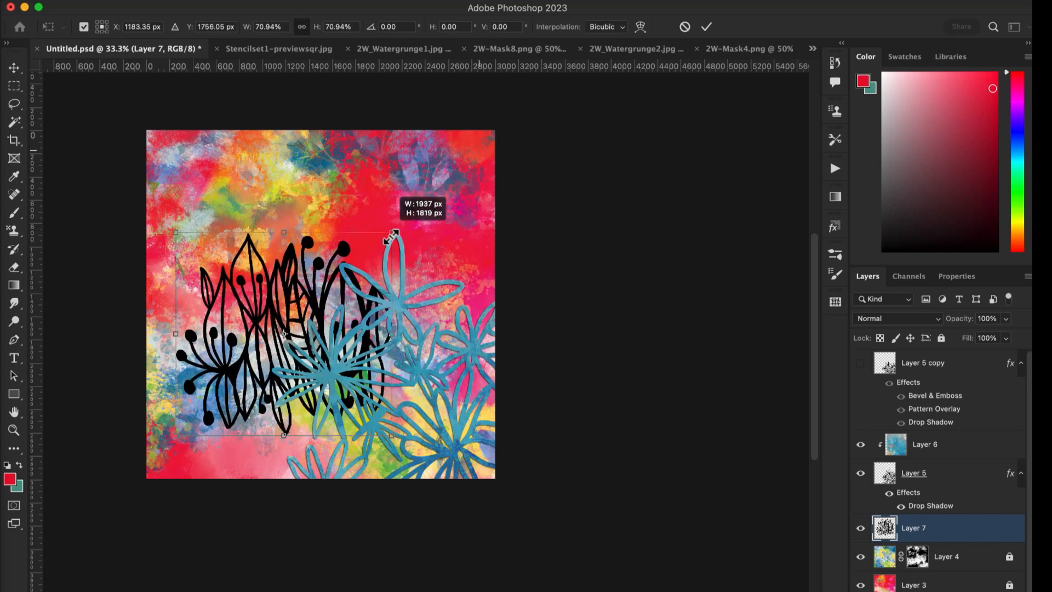
pyautogui.moveTo(280, 320); pyautogui.dragTo(264, 232)
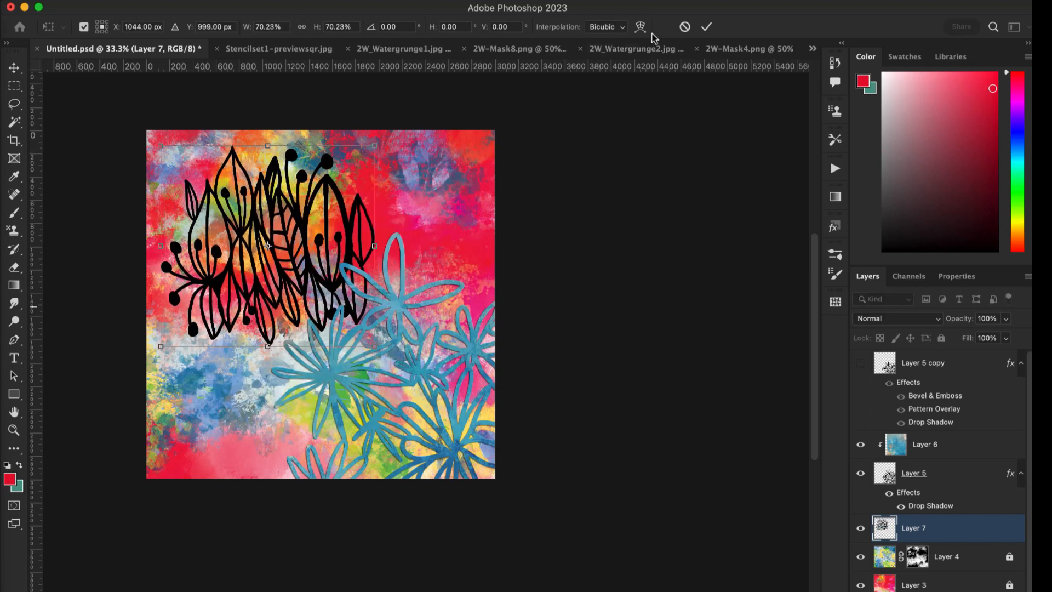
pyautogui.click(707, 28)
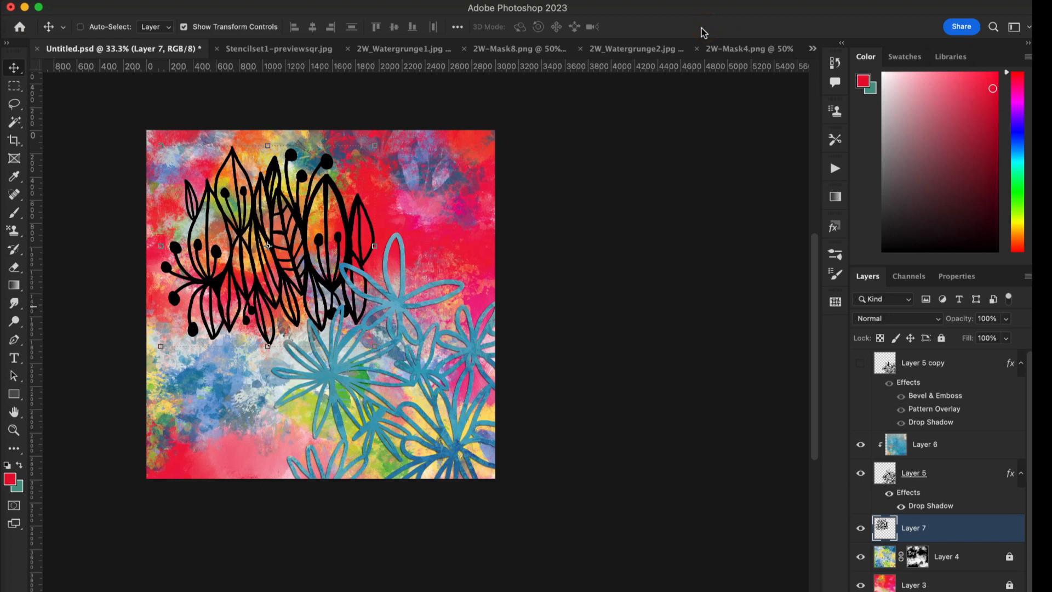
# Load Layer 7's stencil shape as a selection, add a new layer above it and hide Layer 7.
pyautogui.press('super+equal')
pyautogui.hscroll(-5, 487, 546)
pyautogui.hscroll(1, 571, 470)
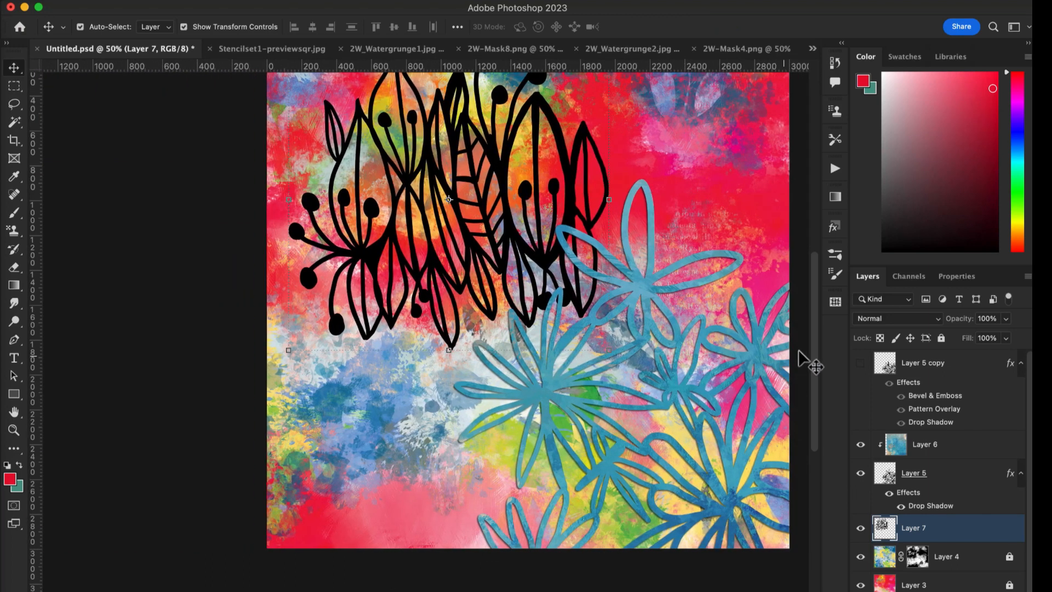
pyautogui.moveTo(814, 340); pyautogui.dragTo(815, 306)
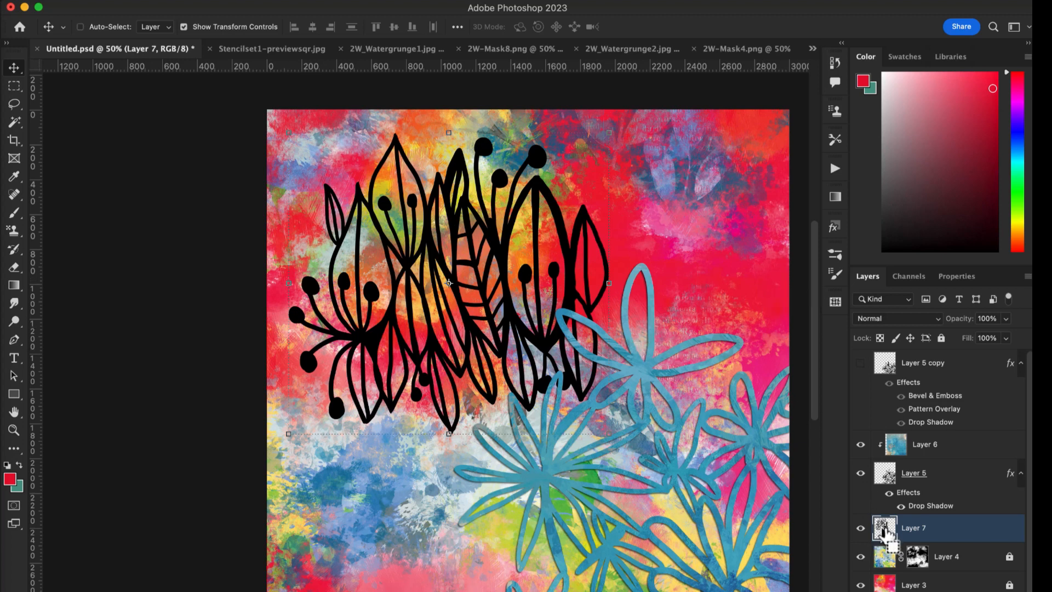
pyautogui.keyDown('super'); pyautogui.click(884, 527); pyautogui.keyUp('super')
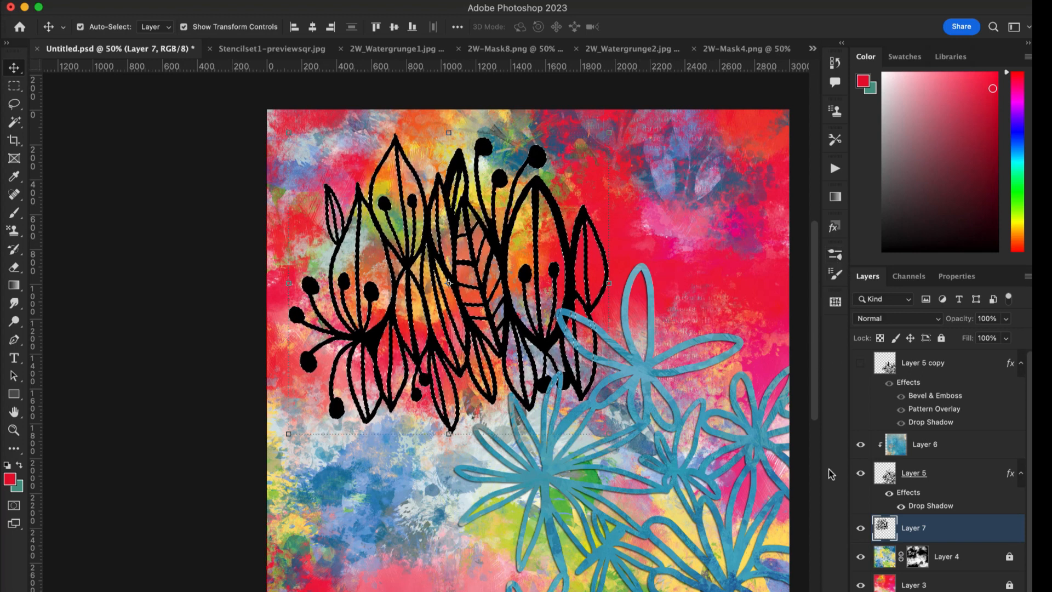
pyautogui.click(994, 590)
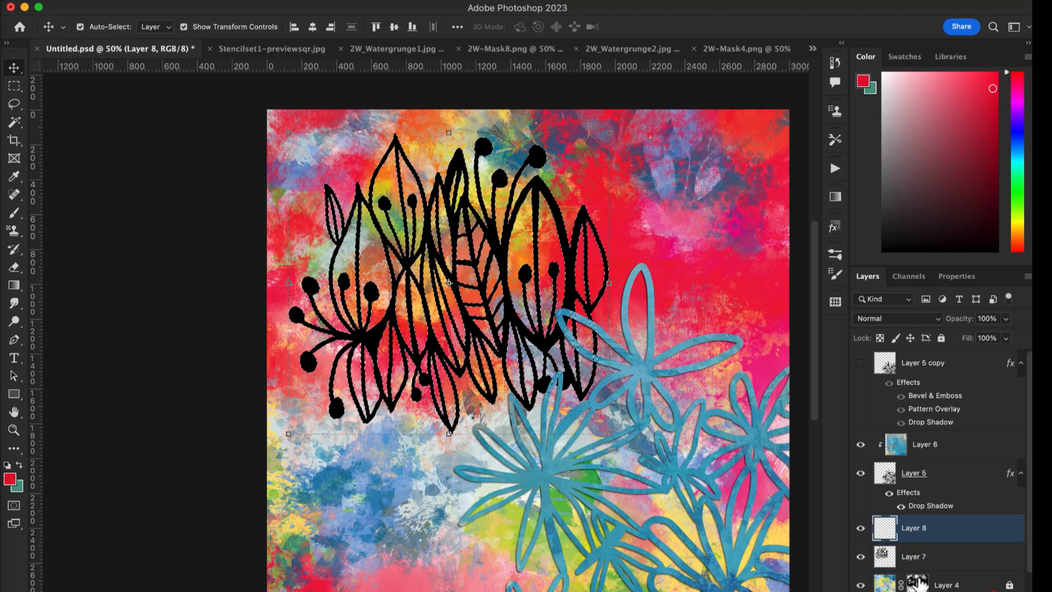
pyautogui.click(860, 556)
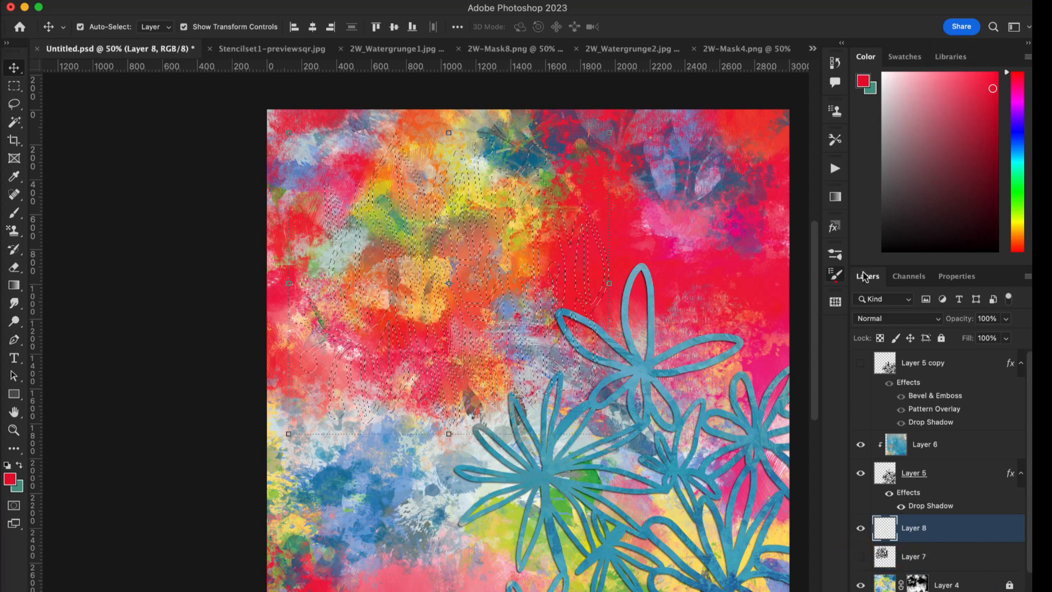
# Stamp pale pink texture inside the stencil selection on Layer 8 with the 2W_Newsletter Freebie_brush3 brush at 1423 px.
pyautogui.click(836, 253)
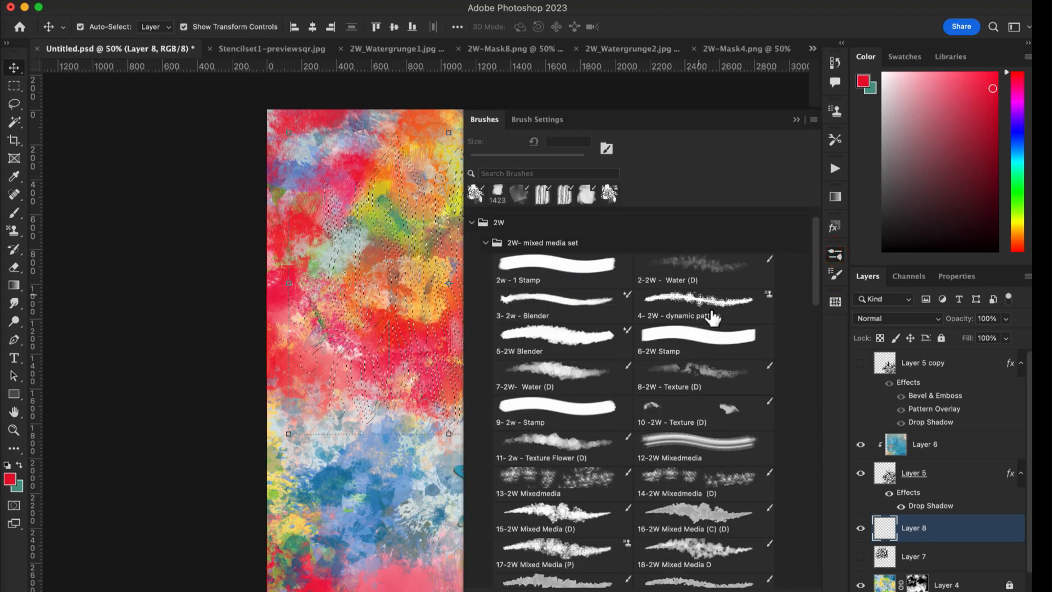
pyautogui.moveTo(815, 276); pyautogui.dragTo(794, 577)
pyautogui.click(580, 458)
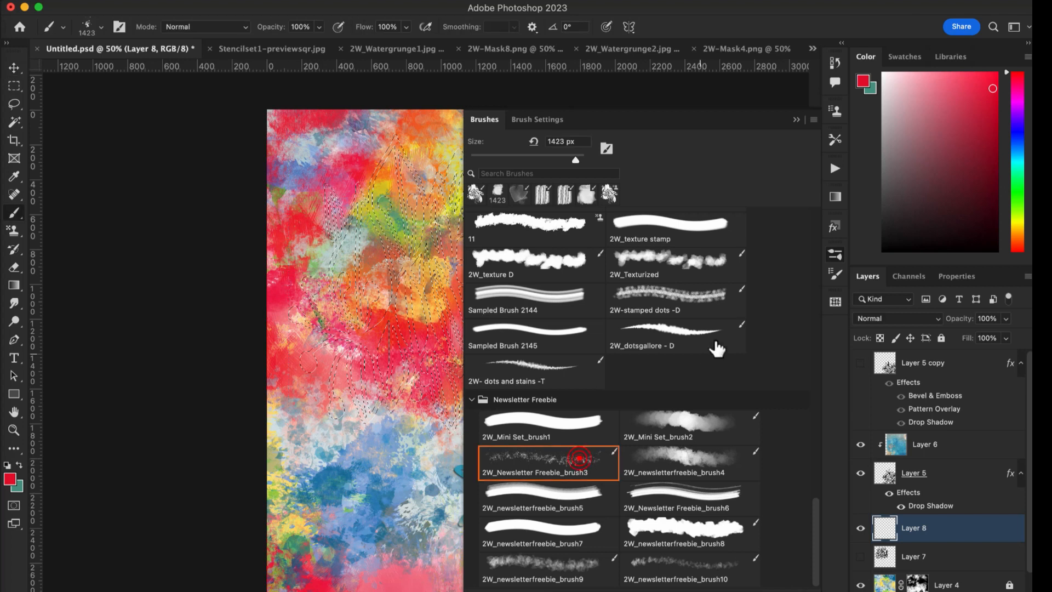
pyautogui.click(796, 119)
pyautogui.click(929, 205)
pyautogui.click(928, 216)
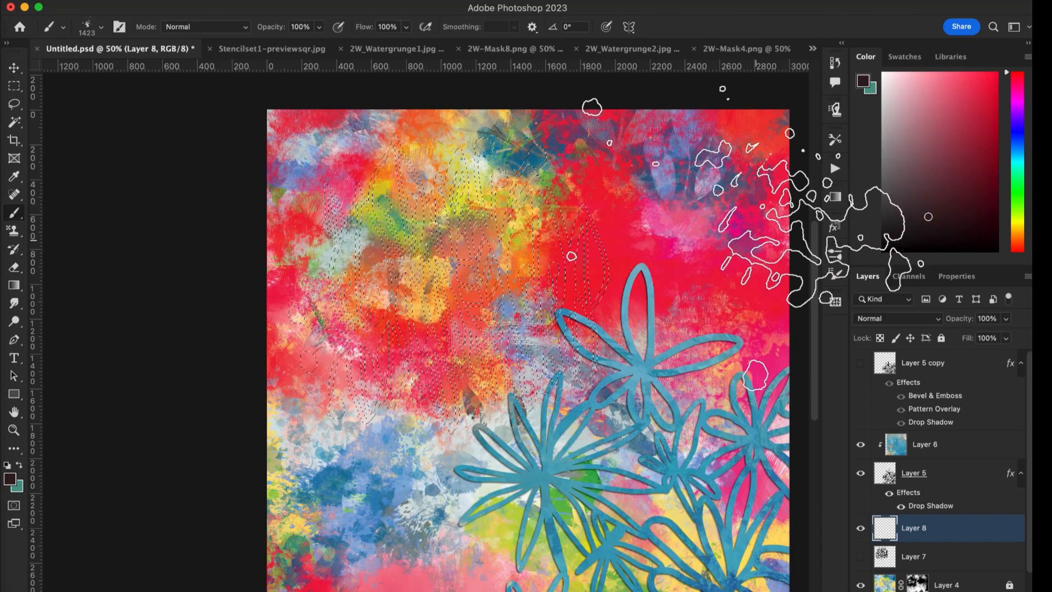
pyautogui.click(891, 93)
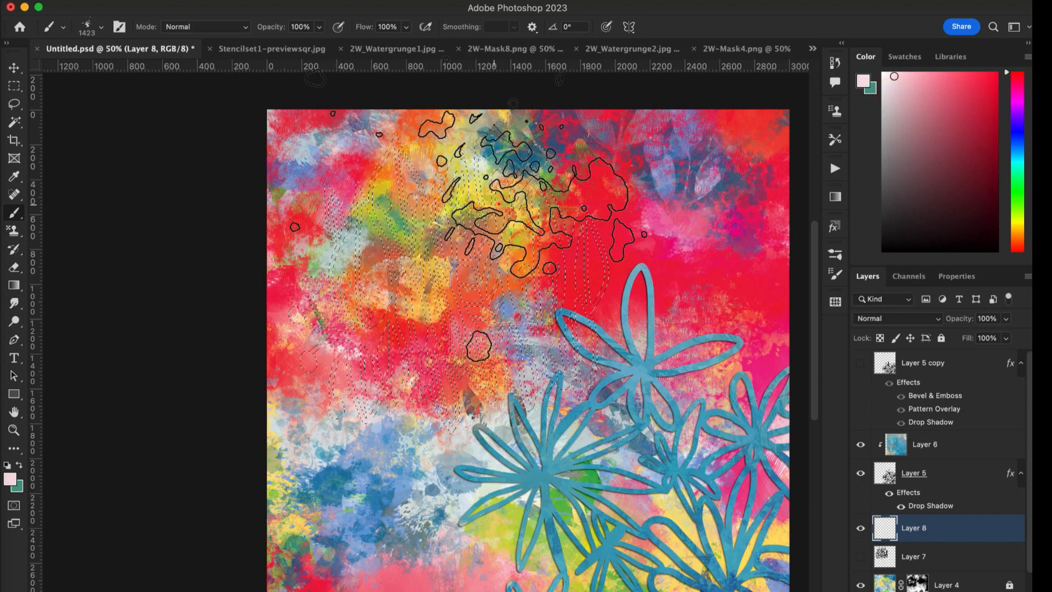
pyautogui.click(483, 225)
# Fill out the rest of the stencil selection in pale pink with the 2W_Mini Set_brush2 brush, reduced to 900 px.
pyautogui.click(835, 253)
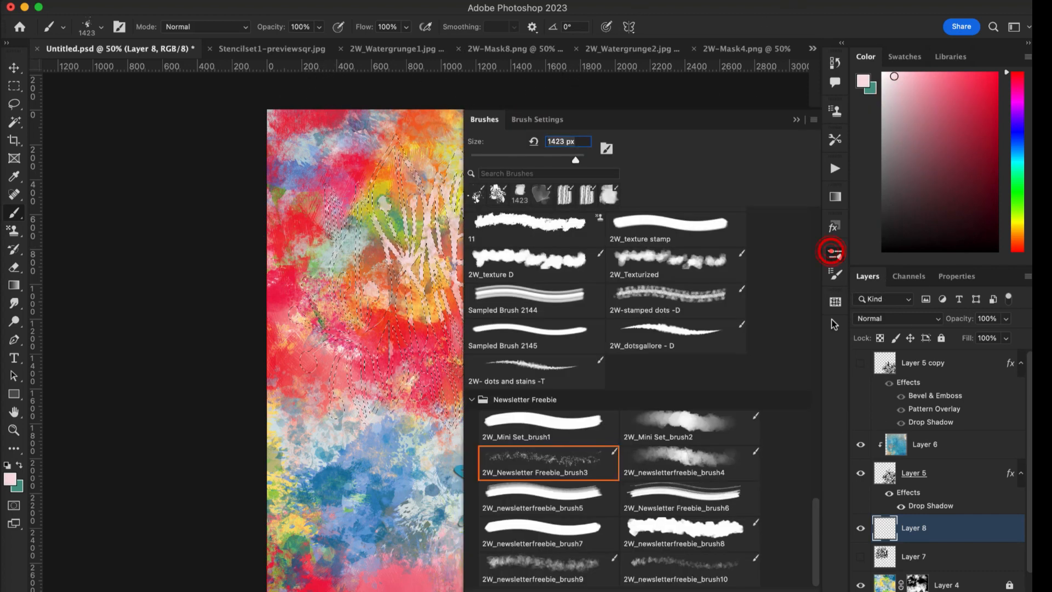
pyautogui.click(691, 427)
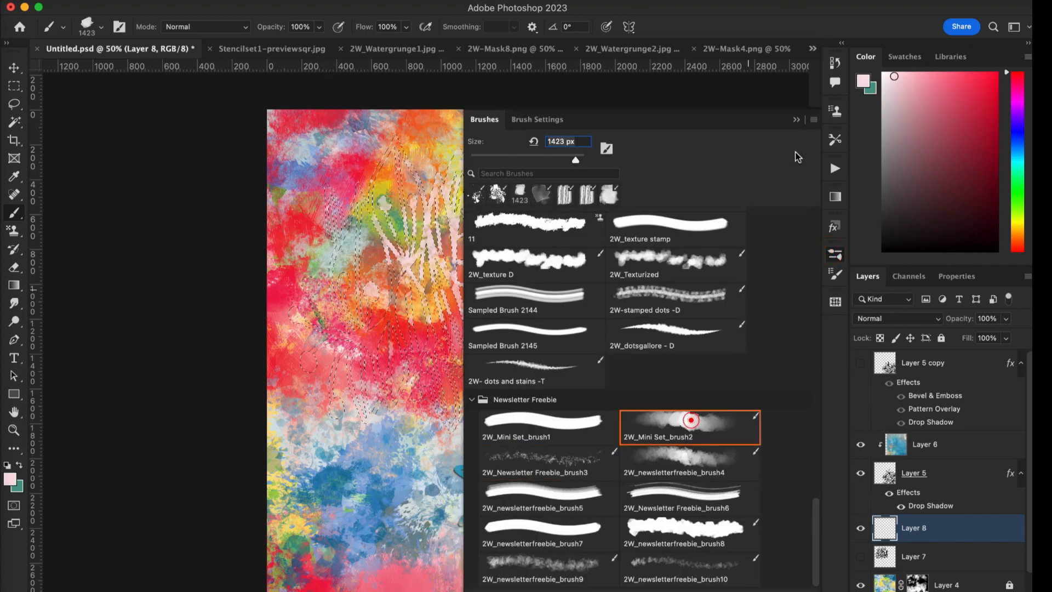
pyautogui.click(797, 121)
pyautogui.press('[')
pyautogui.press('[')
pyautogui.press('[')
pyautogui.press('[')
pyautogui.press('[')
pyautogui.press('[')
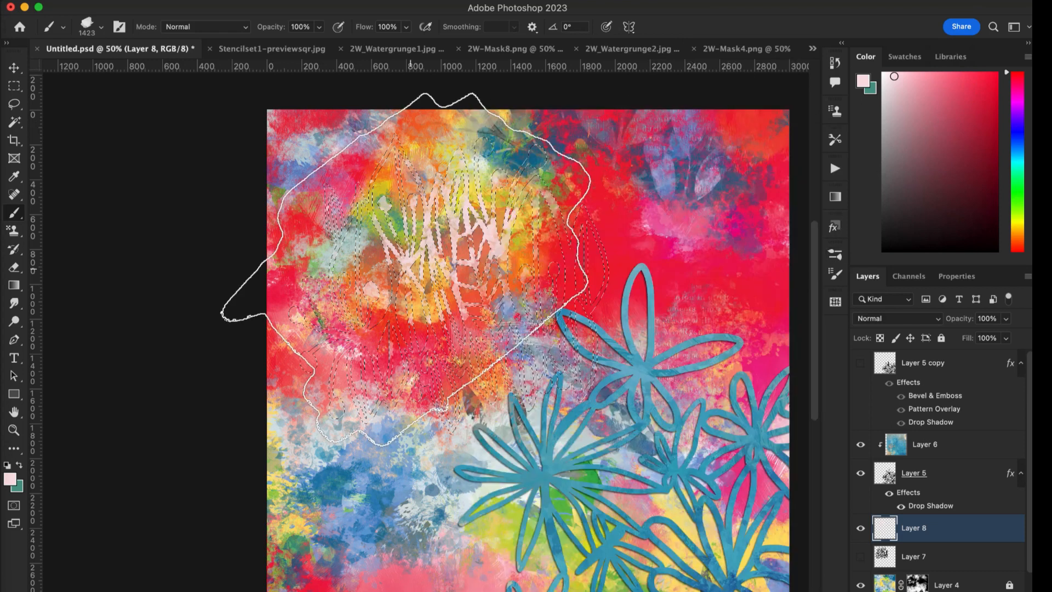
pyautogui.moveTo(437, 282)
pyautogui.mouseDown()
pyautogui.moveTo(503, 301)
pyautogui.moveTo(636, 181)
pyautogui.moveTo(499, 140)
pyautogui.moveTo(422, 143)
pyautogui.moveTo(387, 212)
pyautogui.moveTo(346, 252)
pyautogui.moveTo(397, 280)
pyautogui.moveTo(370, 333)
pyautogui.moveTo(368, 375)
pyautogui.moveTo(386, 365)
pyautogui.mouseUp()
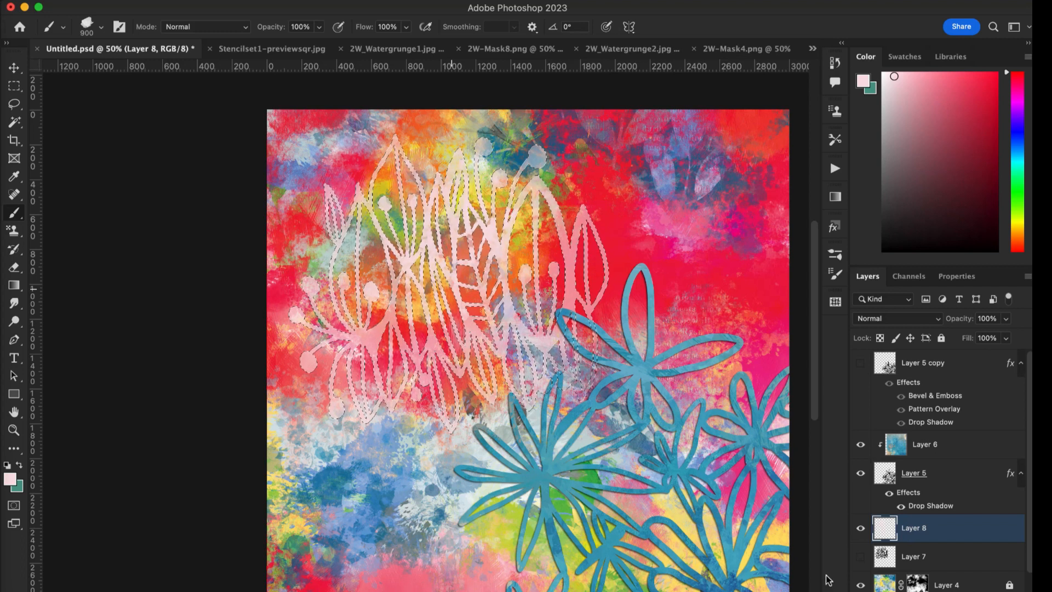
# Shift the painted pink flowers on Layer 8 slightly to the left and deselect.
pyautogui.click(15, 68)
pyautogui.moveTo(505, 278)
pyautogui.mouseDown()
pyautogui.moveTo(675, 241)
pyautogui.moveTo(590, 248)
pyautogui.moveTo(493, 278)
pyautogui.mouseUp()
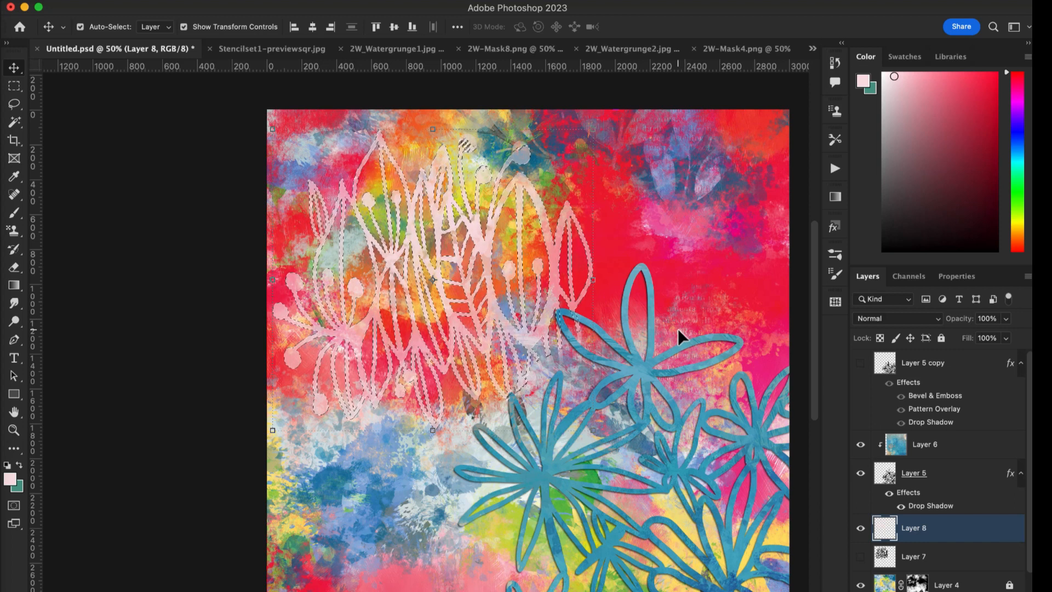
pyautogui.press('super+d')
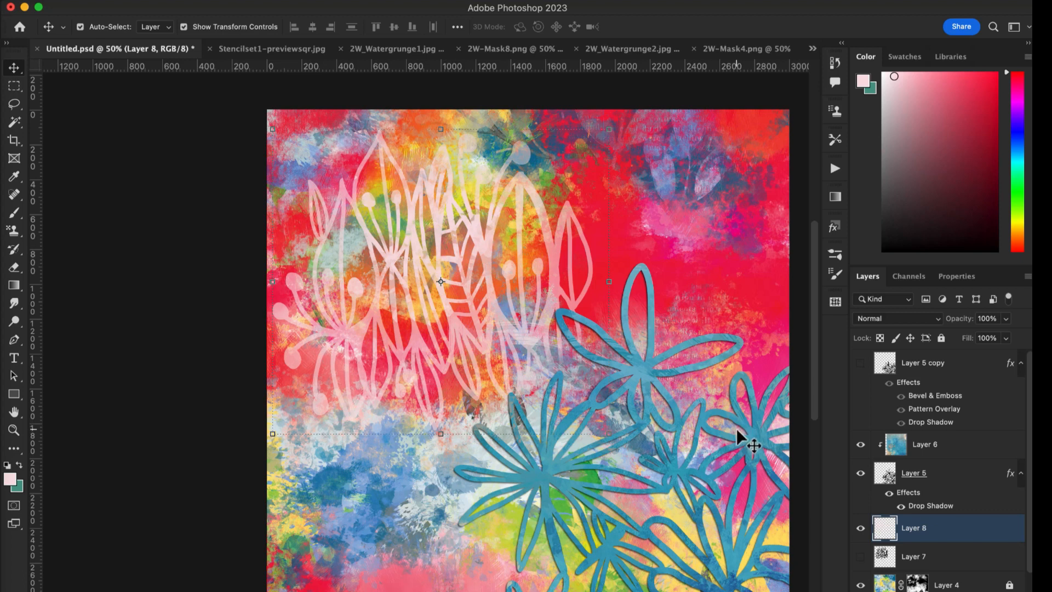
# Show Layer 7 again and move its black stencil over the blue area at the canvas's lower left, below the pink flowers.
pyautogui.click(881, 564)
pyautogui.click(860, 557)
pyautogui.moveTo(606, 254)
pyautogui.mouseDown()
pyautogui.moveTo(618, 202)
pyautogui.moveTo(635, 204)
pyautogui.mouseUp()
pyautogui.click(927, 530)
pyautogui.keyDown('shift'); pyautogui.click(919, 570); pyautogui.keyUp('shift')
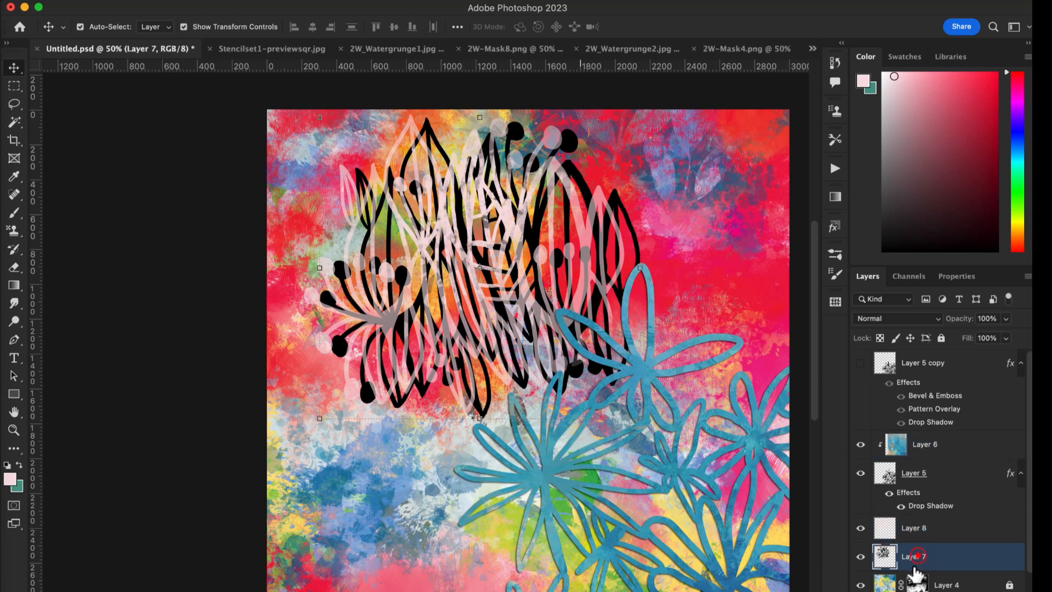
pyautogui.moveTo(534, 274); pyautogui.dragTo(496, 293)
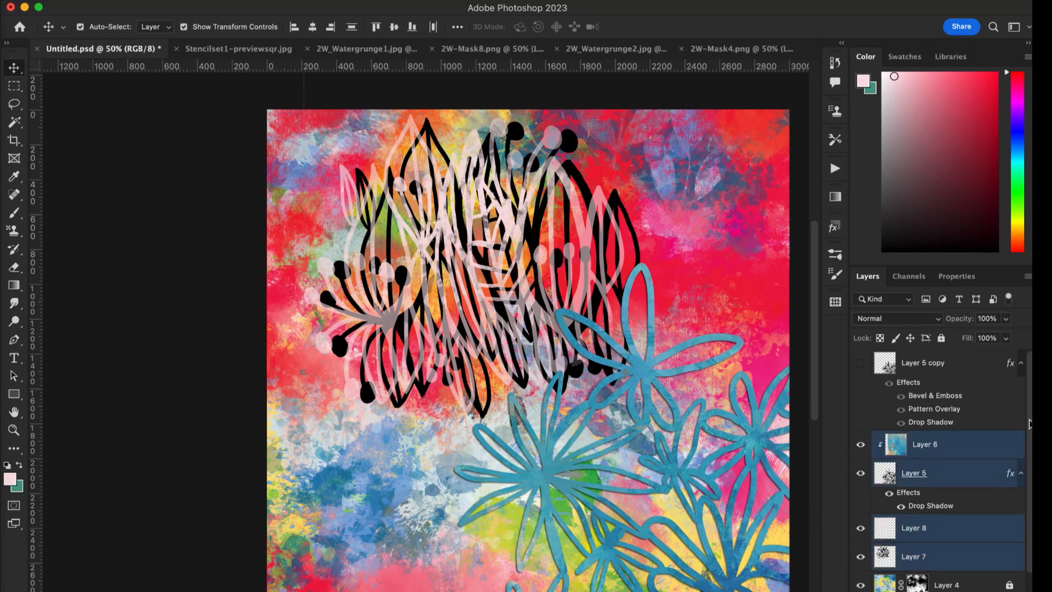
pyautogui.click(909, 559)
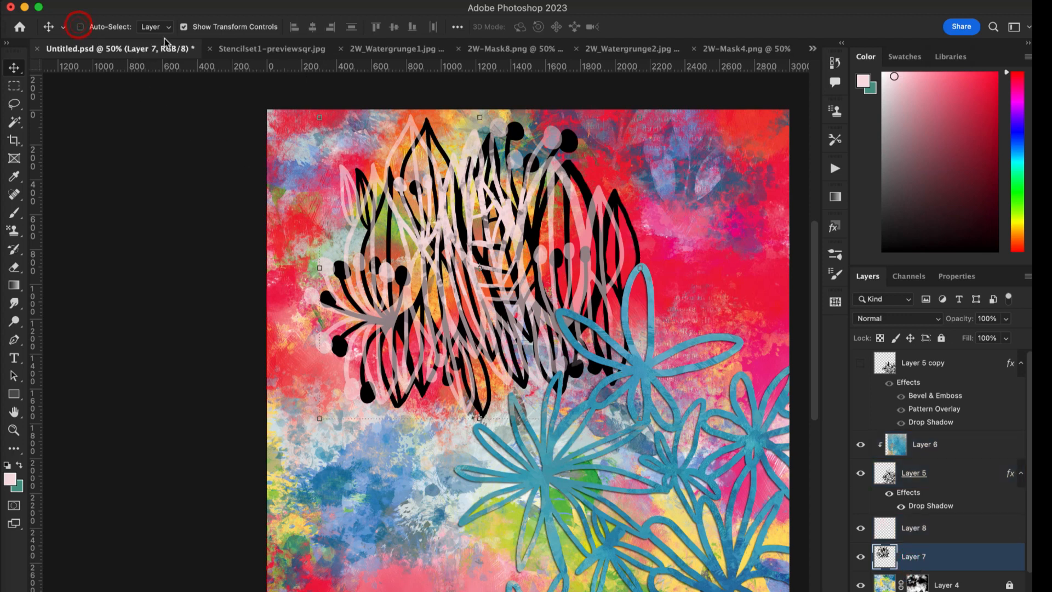
pyautogui.moveTo(584, 193); pyautogui.dragTo(509, 365)
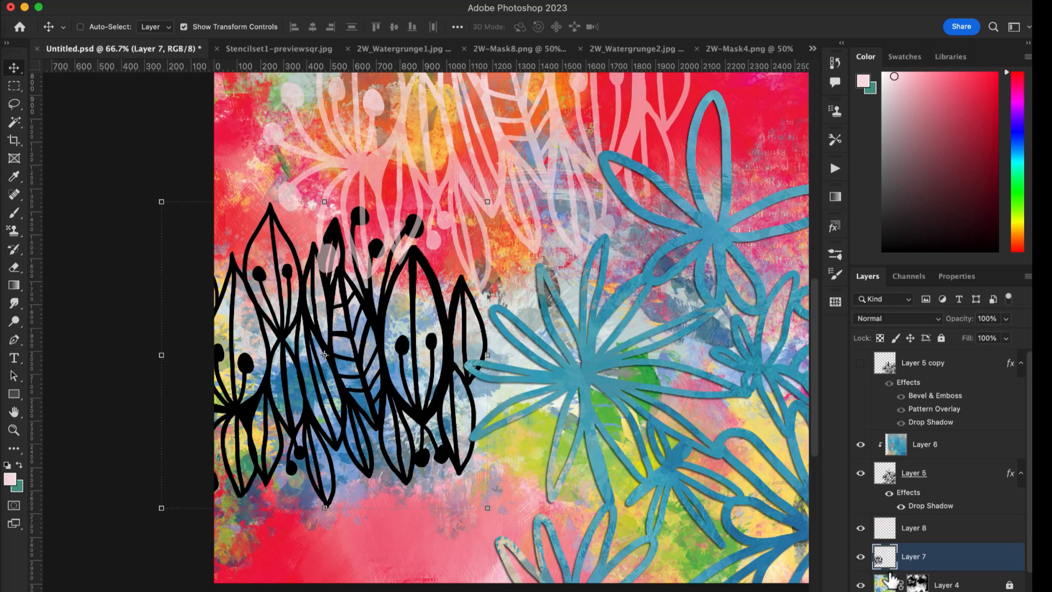
# Load the repositioned Layer 7 stencil as a selection, hide Layer 7 and add a new layer directly above it.
pyautogui.keyDown('super'); pyautogui.click(883, 562); pyautogui.keyUp('super')
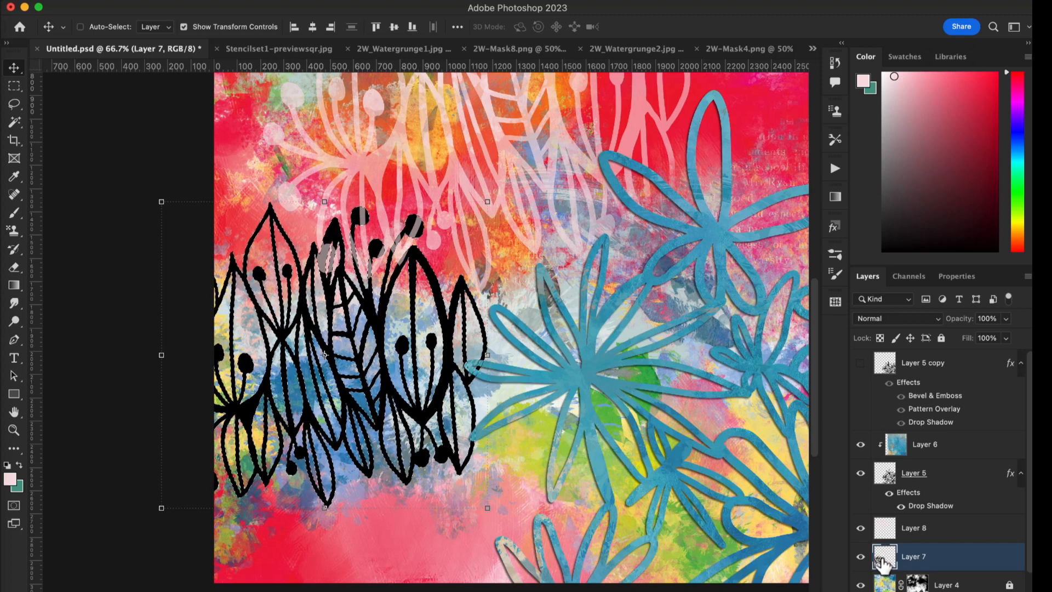
pyautogui.click(862, 556)
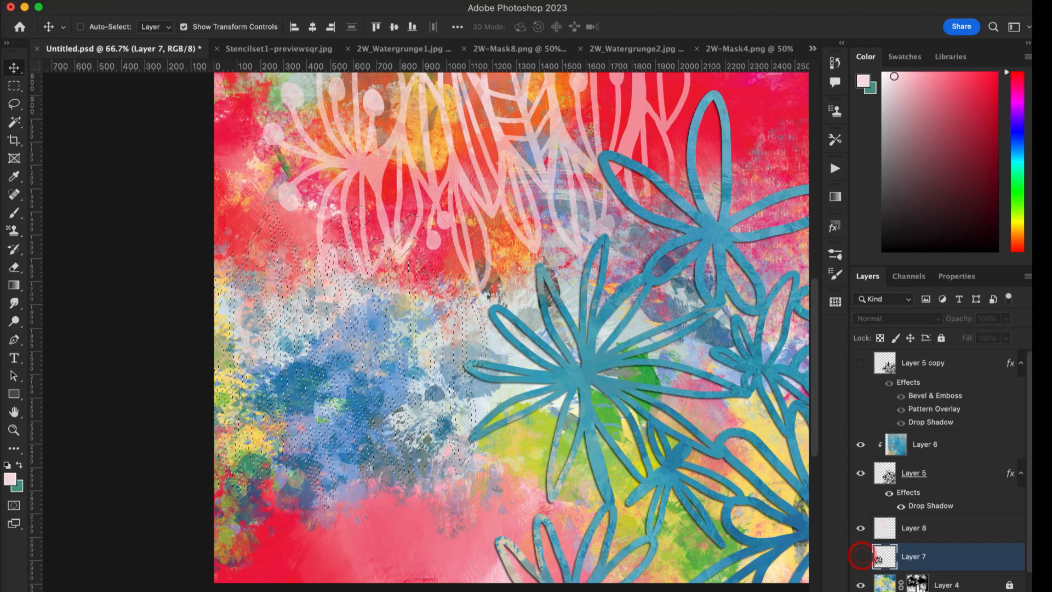
pyautogui.press('alt+shift+super+n')
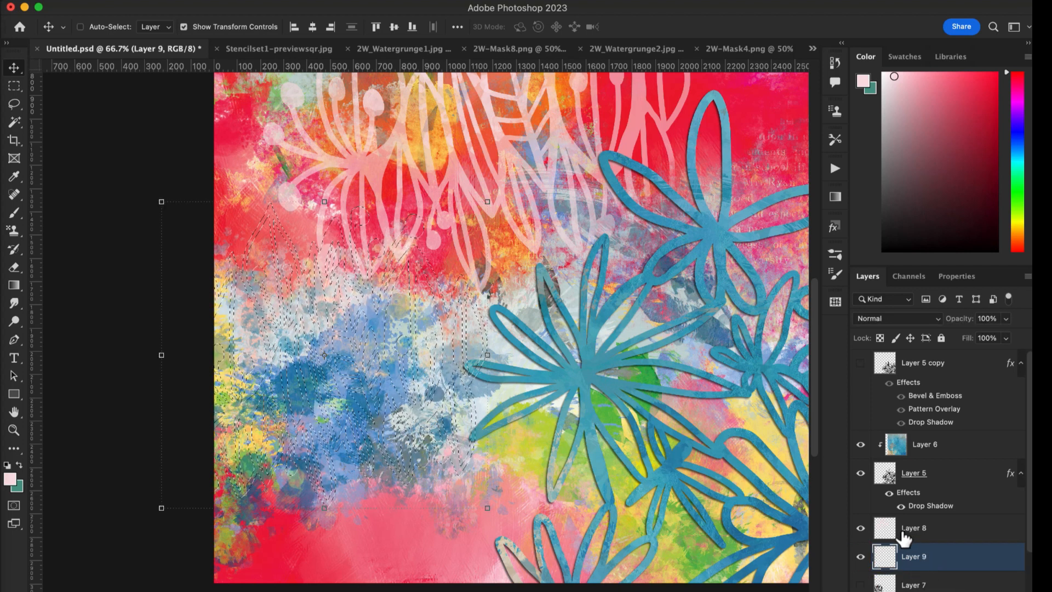
# Paint parts of the lower-left stencil selection dark maroon on Layer 9 with 2W_newsletterfreebie_brush10 at 348 px, and deselect.
pyautogui.click(836, 255)
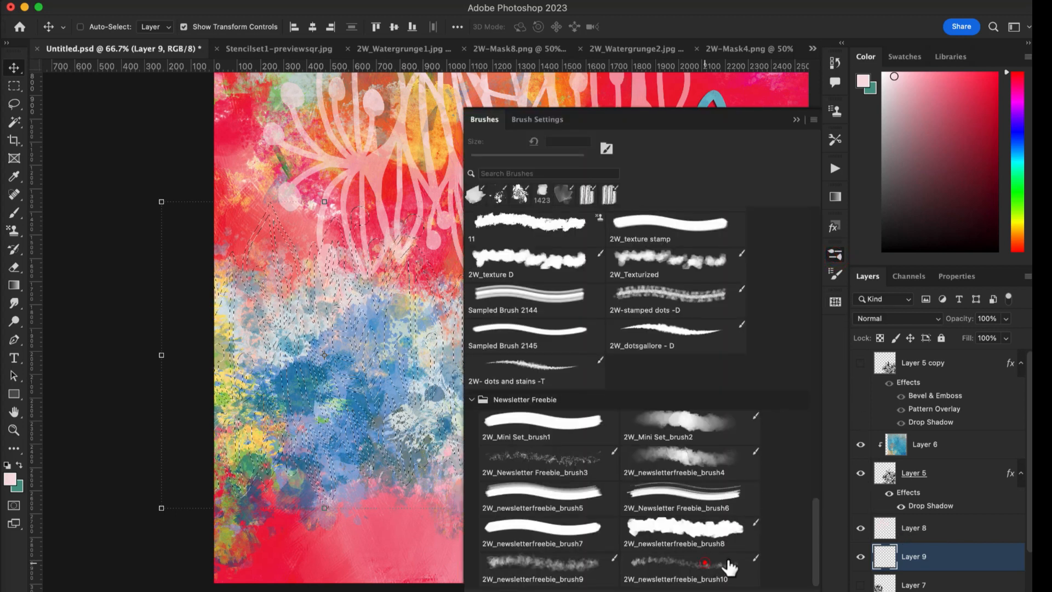
pyautogui.click(705, 564)
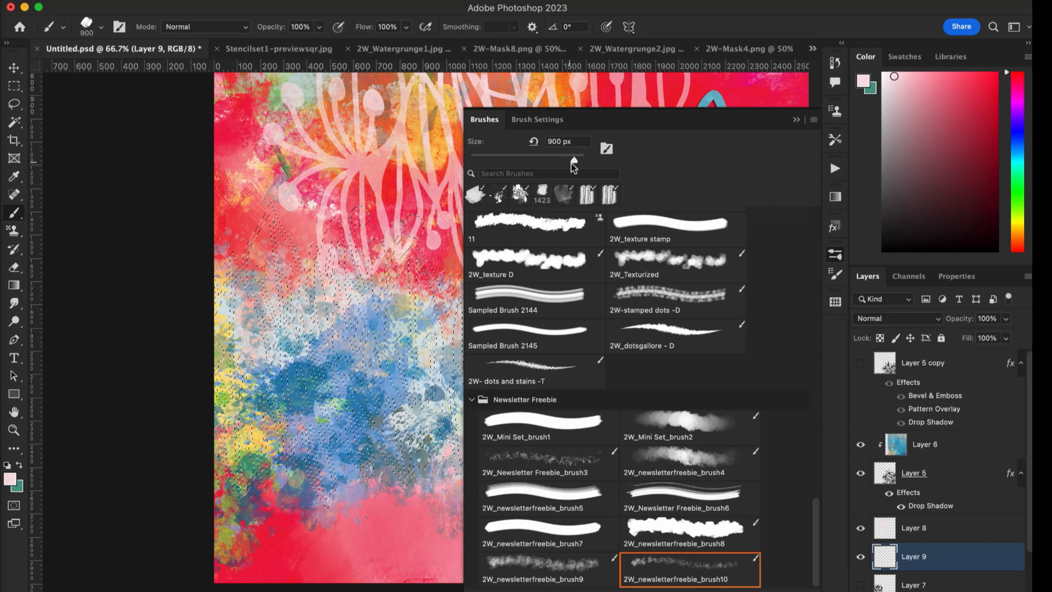
pyautogui.click(797, 120)
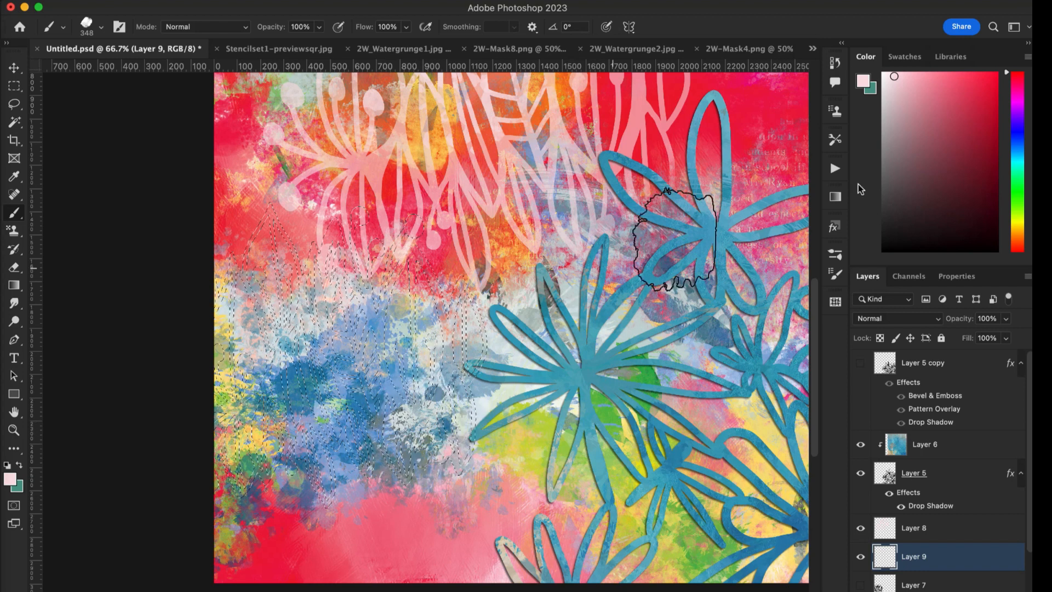
pyautogui.click(957, 199)
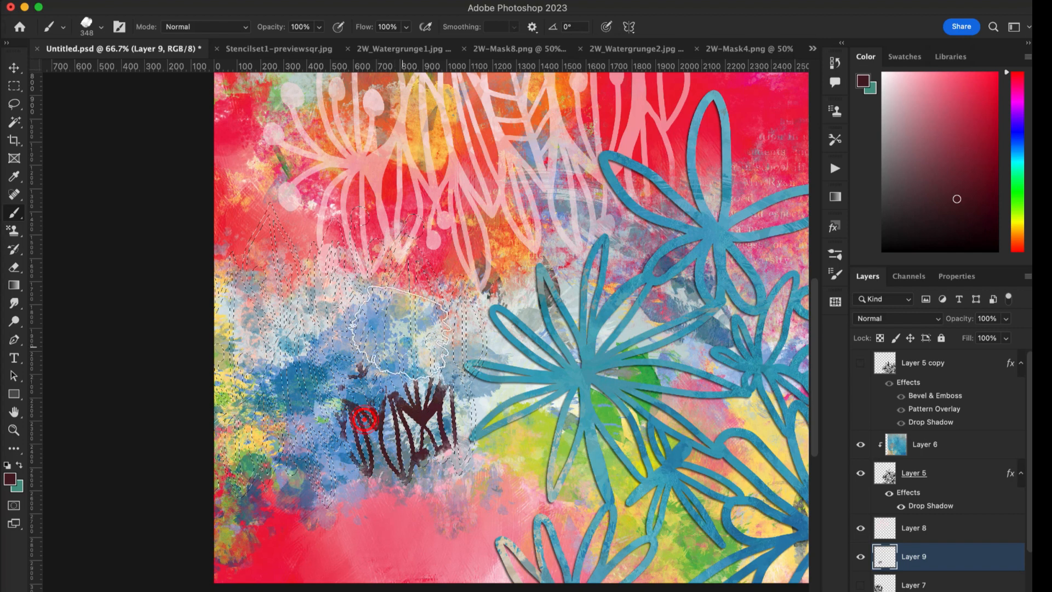
pyautogui.click(370, 258)
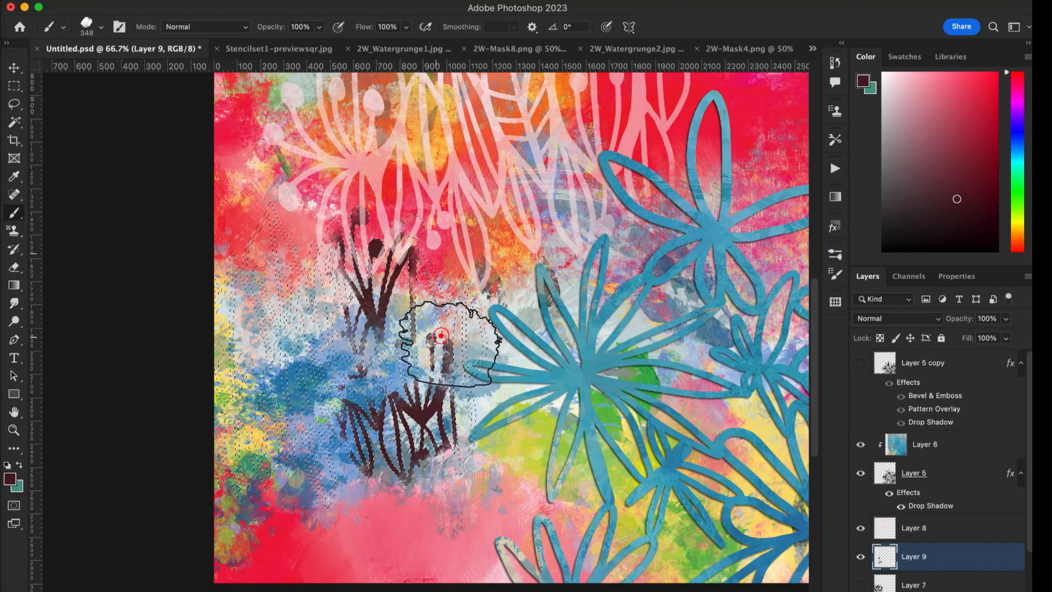
pyautogui.click(304, 364)
pyautogui.click(286, 285)
pyautogui.click(225, 363)
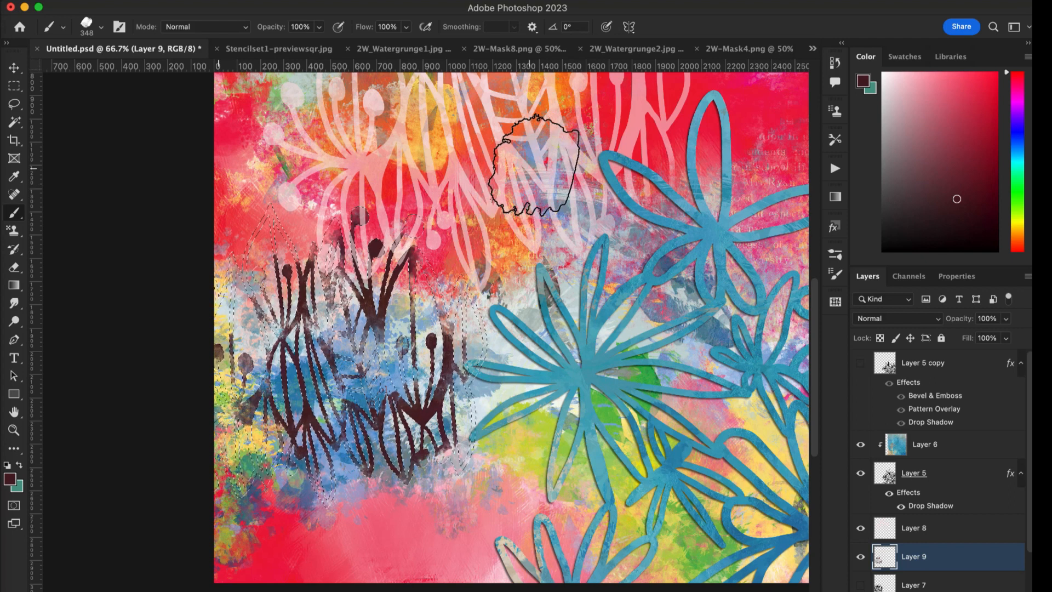
pyautogui.press('super+d')
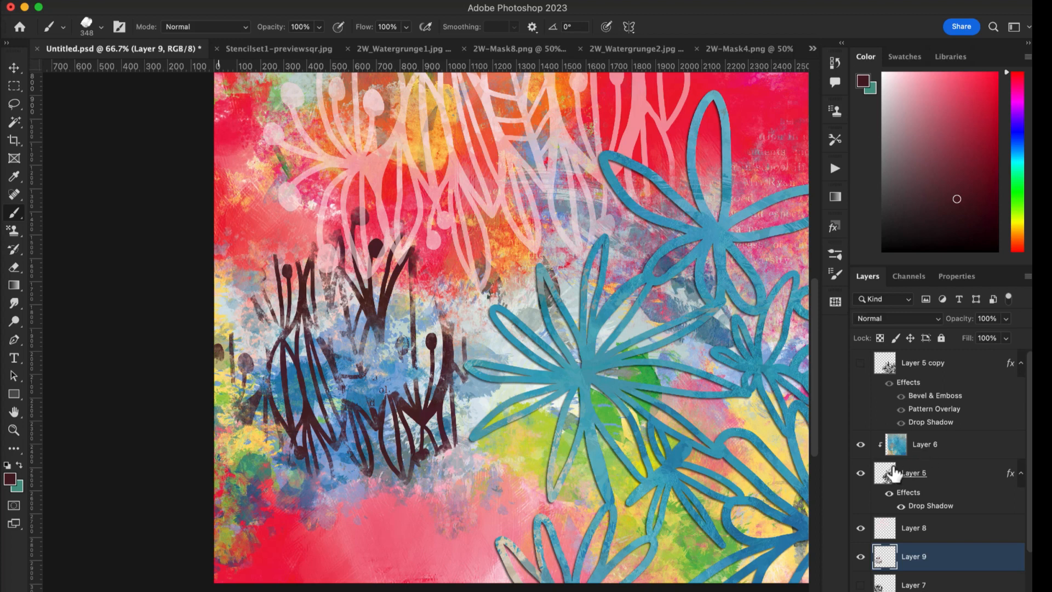
# Set the blend mode of Layer 9, the maroon lower-left stencil painting, to Hard Light.
pyautogui.click(896, 325)
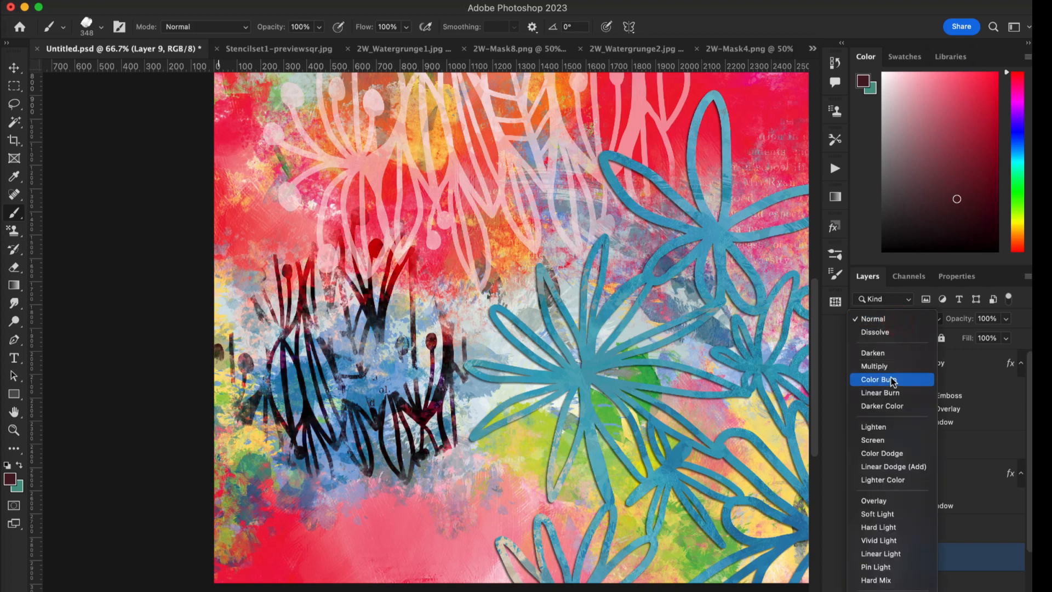
pyautogui.click(872, 526)
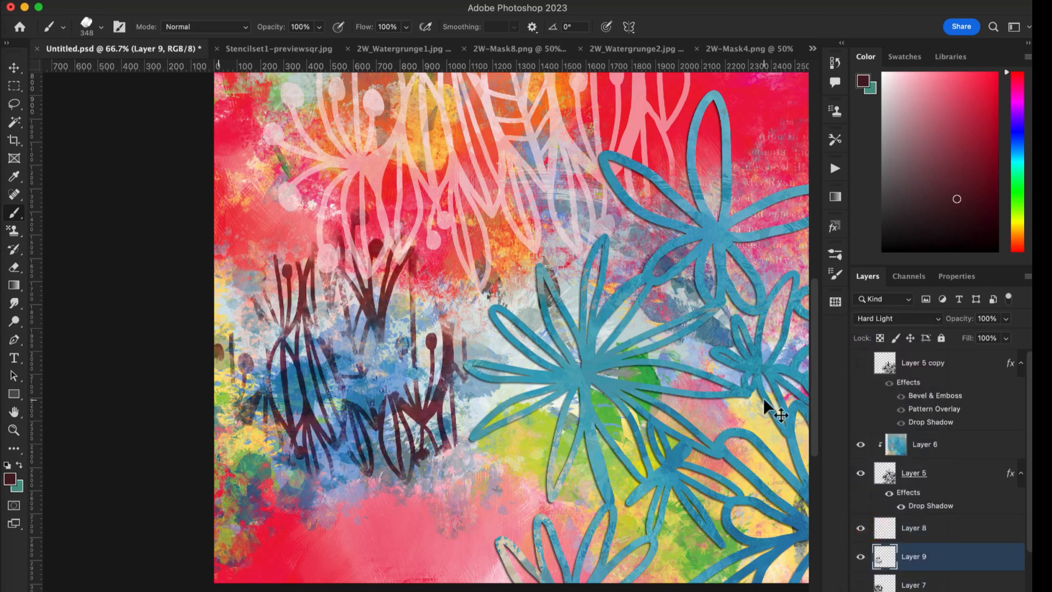
# Bring the scribble stencil from 2W-Mask7.png into Untitled.psd directly above Layer 9, placed over the upper-right area.
pyautogui.press('super+minus')
pyautogui.press('super+minus')
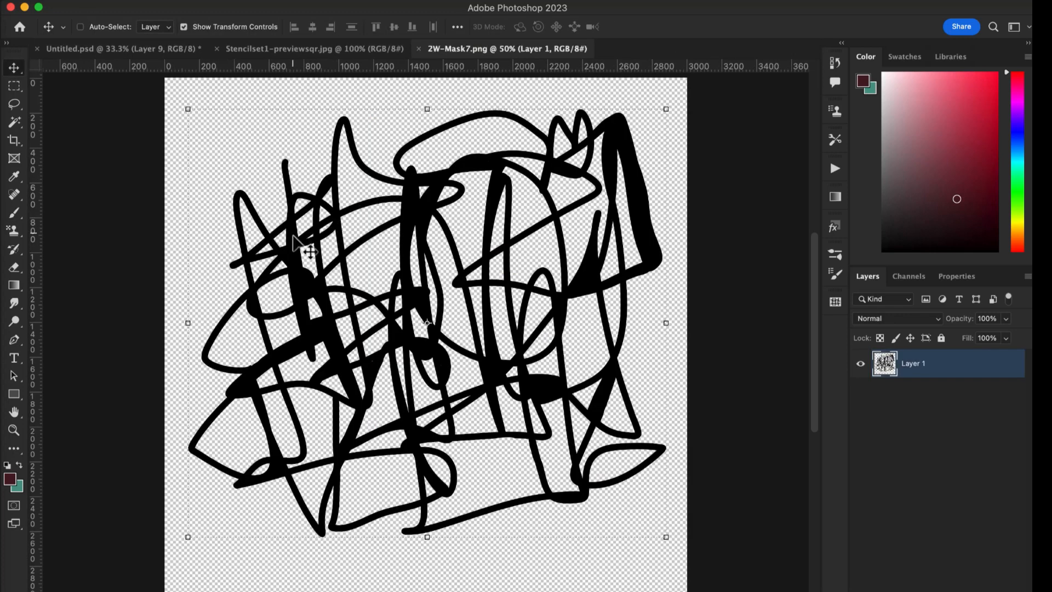
pyautogui.scroll(3, 302, 241)
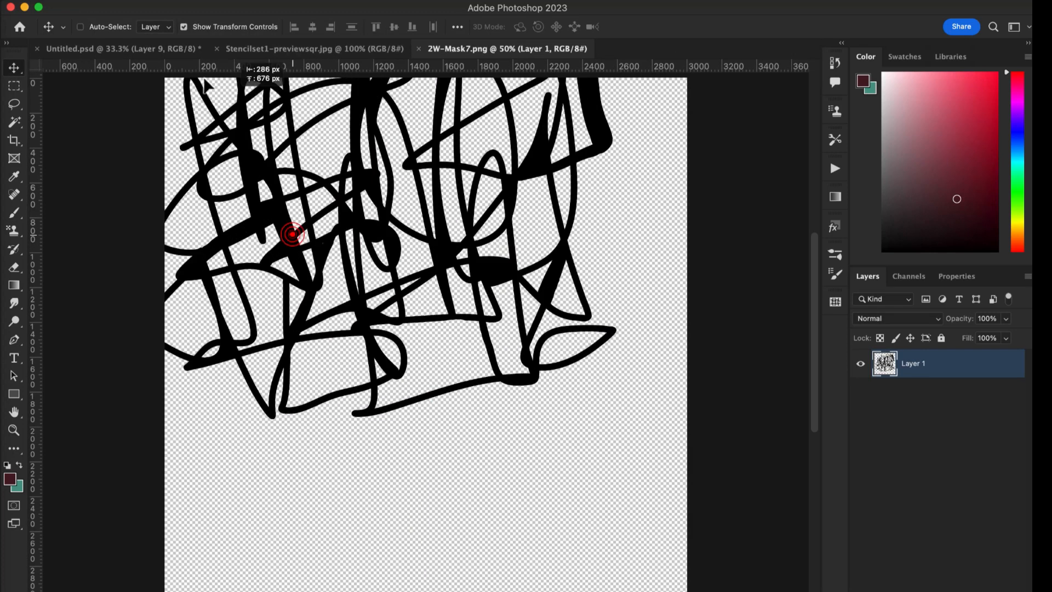
pyautogui.click(184, 49)
pyautogui.moveTo(511, 181); pyautogui.dragTo(590, 205)
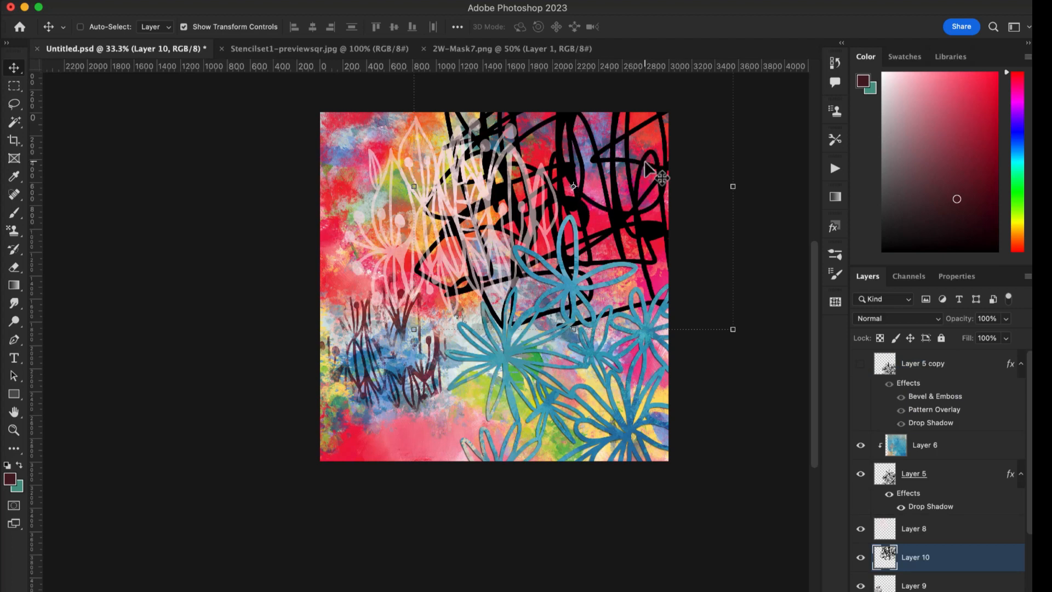
# Scale the scribble stencil on Layer 10 to 67.41% and fit it into the canvas's upper-right corner.
pyautogui.press('super+plus')
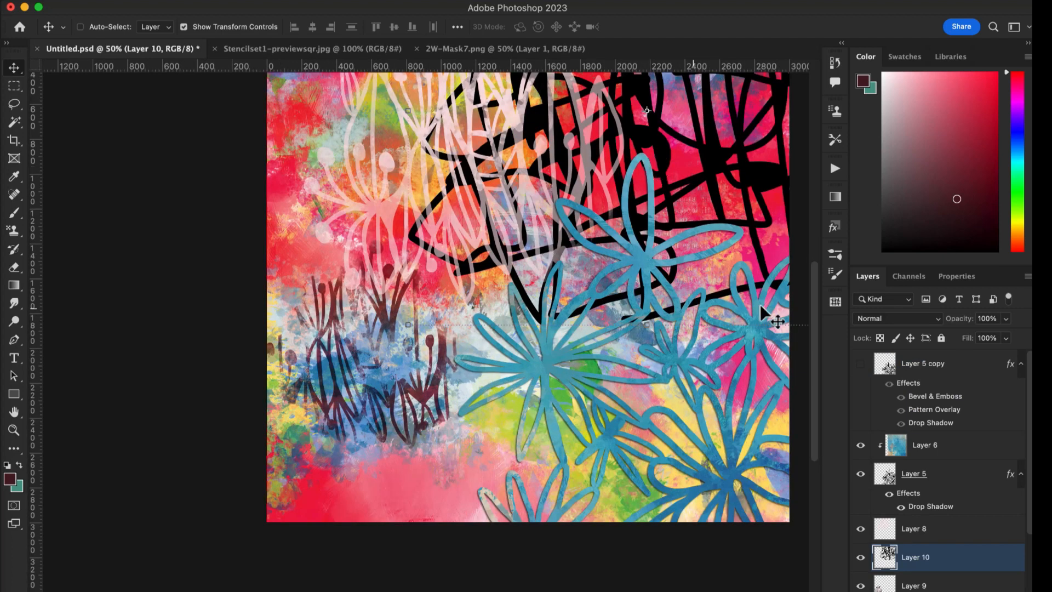
pyautogui.moveTo(816, 302); pyautogui.dragTo(815, 240)
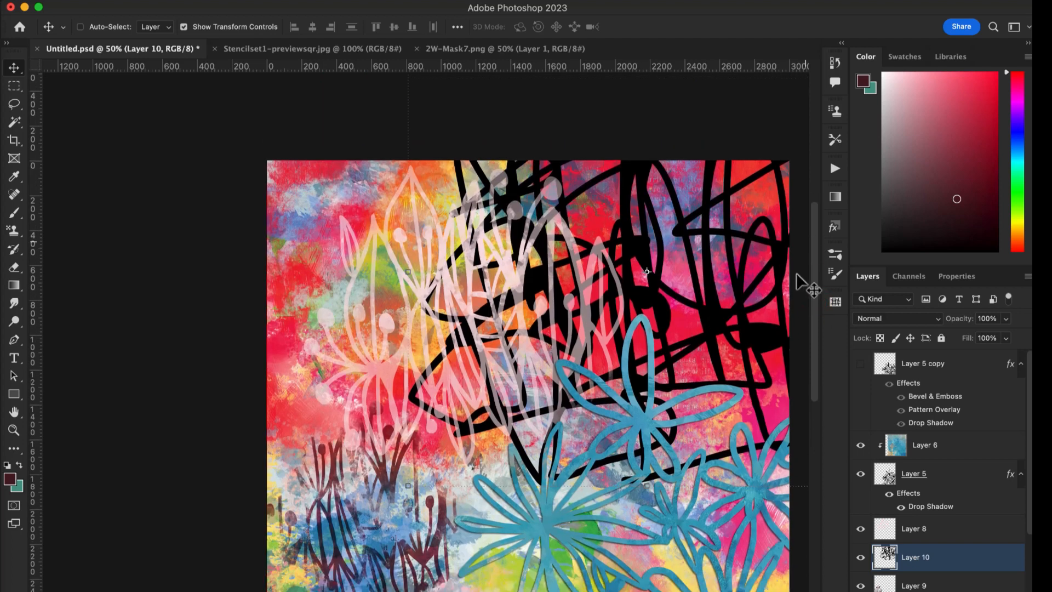
pyautogui.hscroll(5, 573, 510)
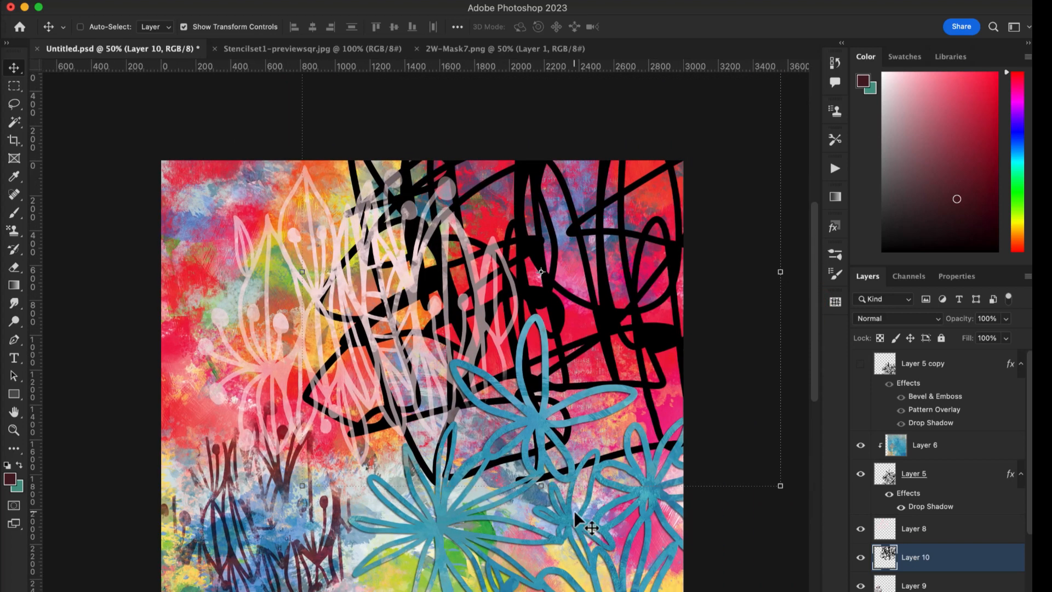
pyautogui.press('super+t')
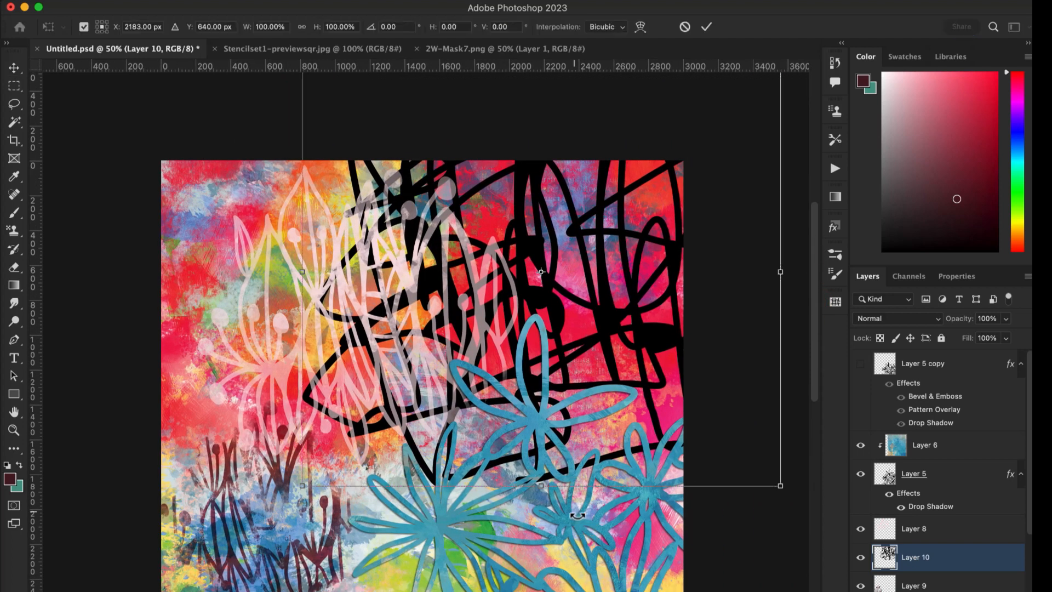
pyautogui.moveTo(778, 485); pyautogui.dragTo(657, 333)
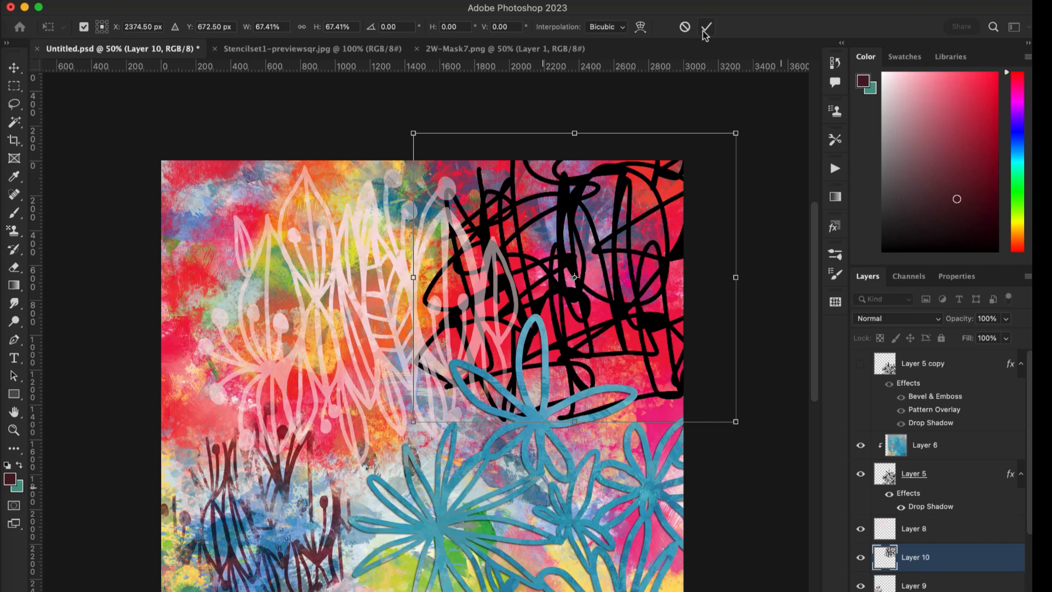
pyautogui.click(705, 30)
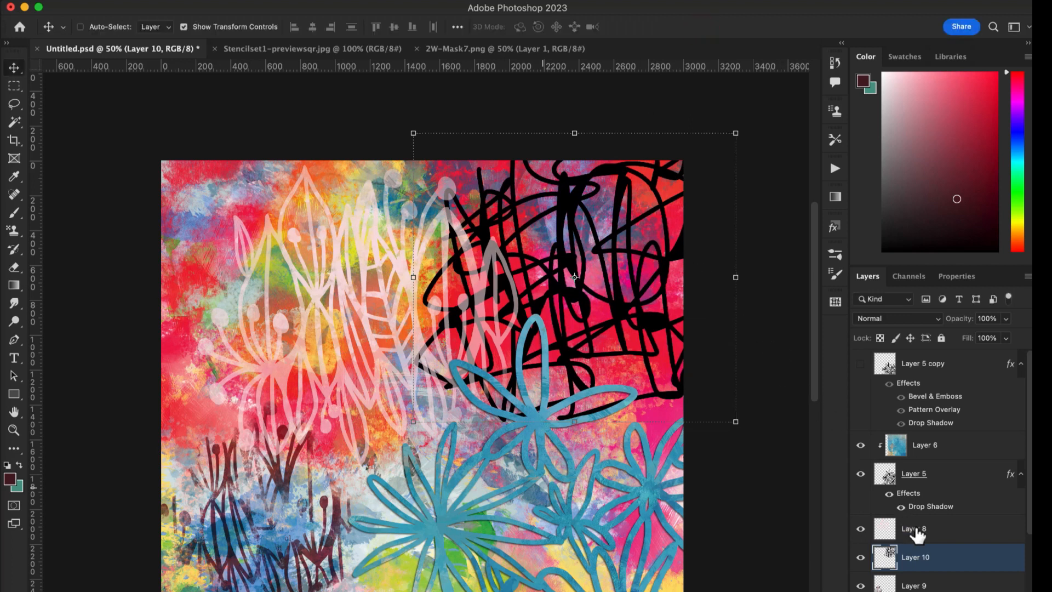
# Load the Layer 10 stencil as a selection and invert it, hide Layer 10 and add a new layer directly above it.
pyautogui.keyDown('super'); pyautogui.click(897, 569); pyautogui.keyUp('super')
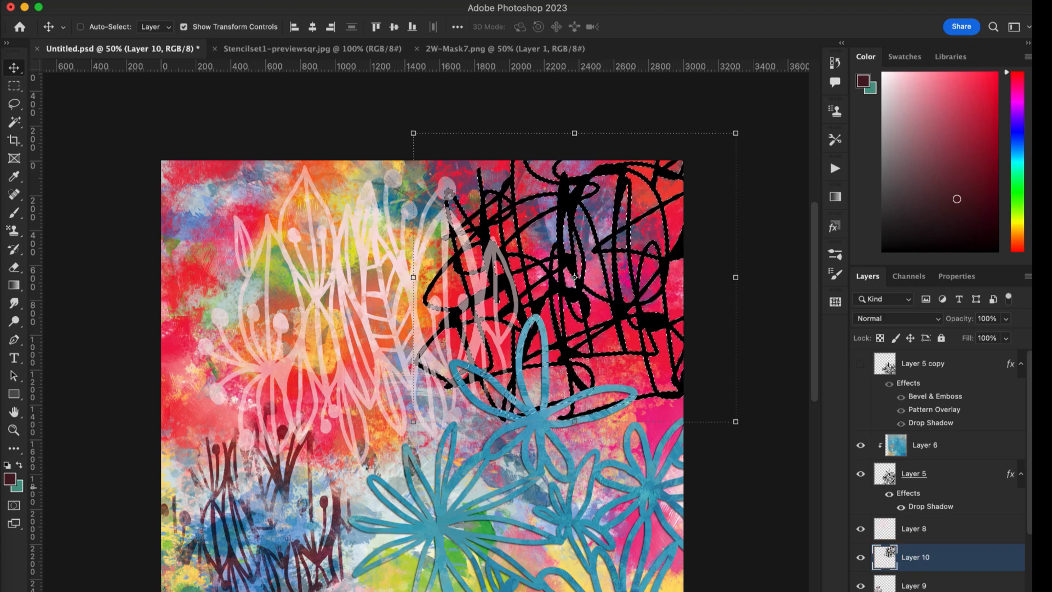
pyautogui.click(264, 1)
pyautogui.click(285, 43)
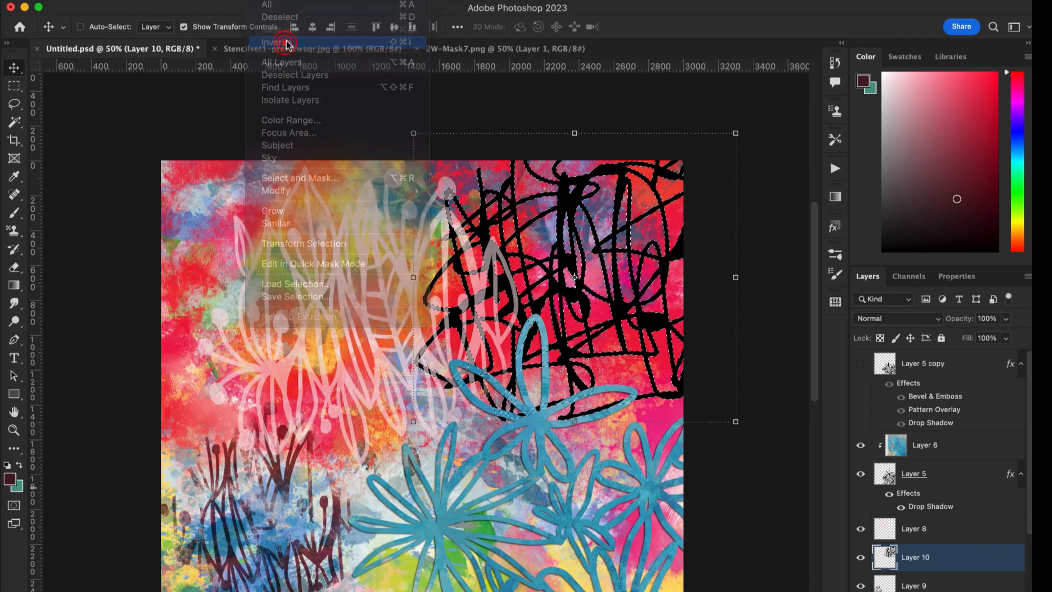
pyautogui.click(861, 557)
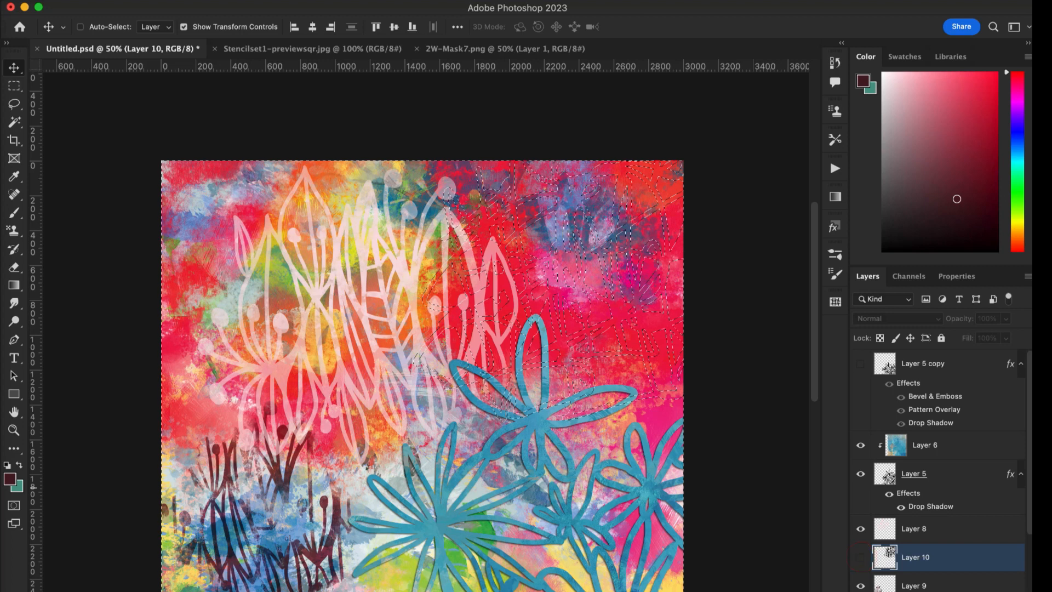
pyautogui.click(981, 590)
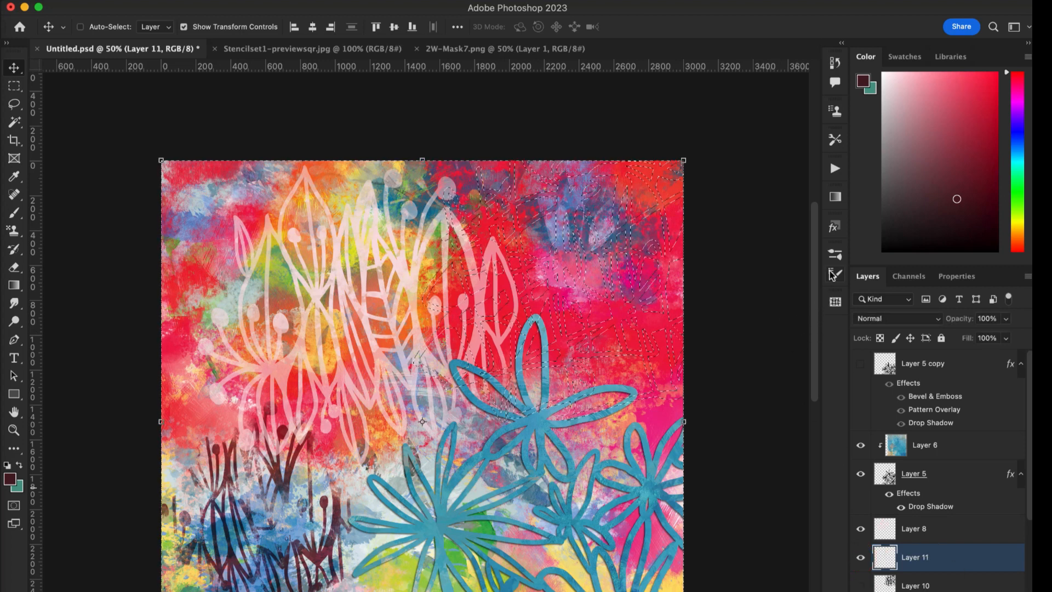
# Paint the inverted stencil selection at the canvas's upper right bright yellow on Layer 11 with 2W_newsletterfreebie_brush4 at 348 px, and deselect.
pyautogui.click(839, 252)
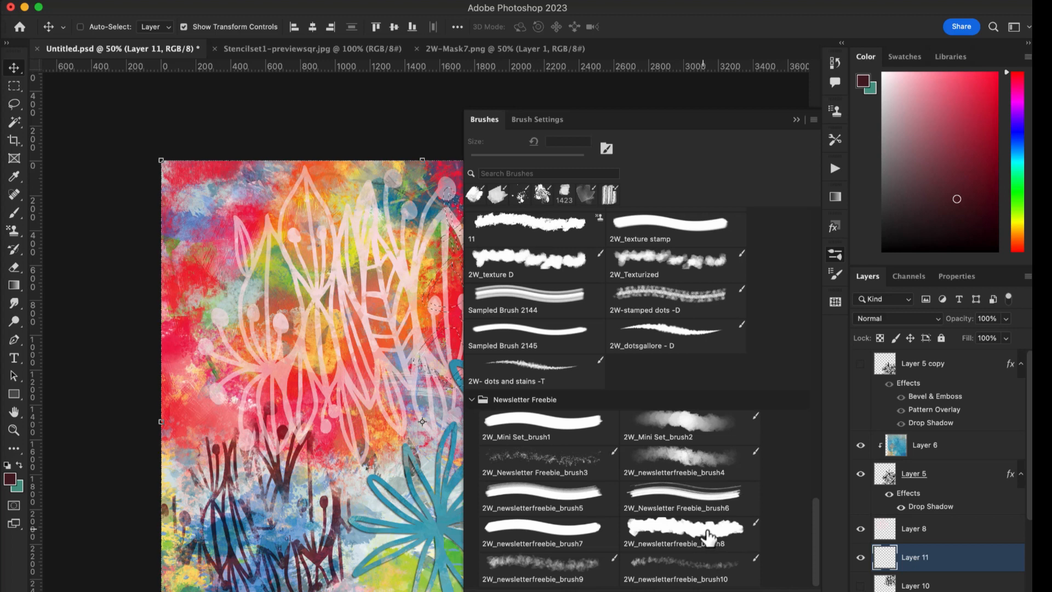
pyautogui.click(706, 467)
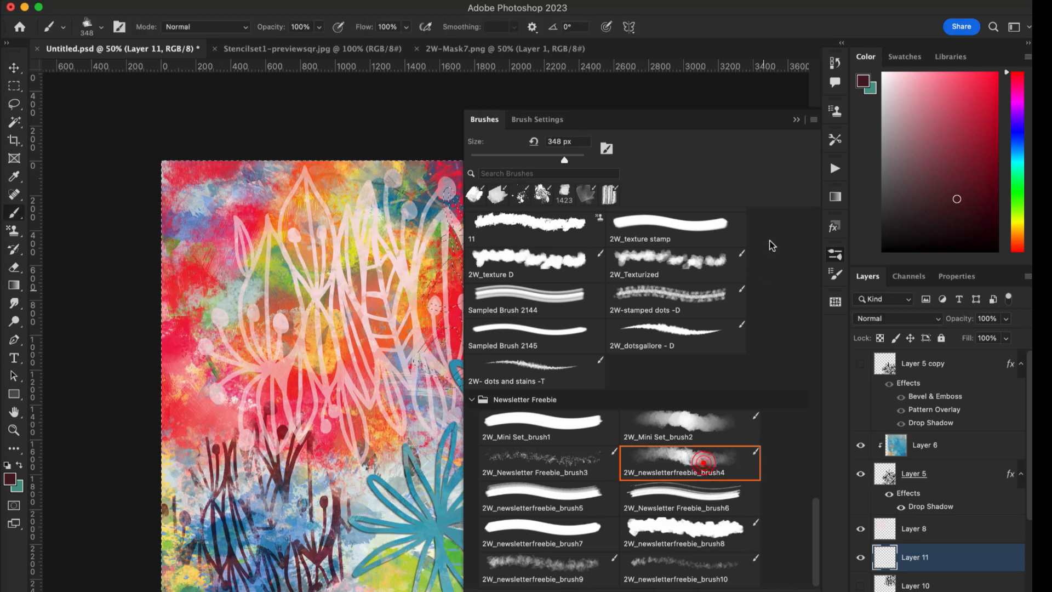
pyautogui.click(796, 120)
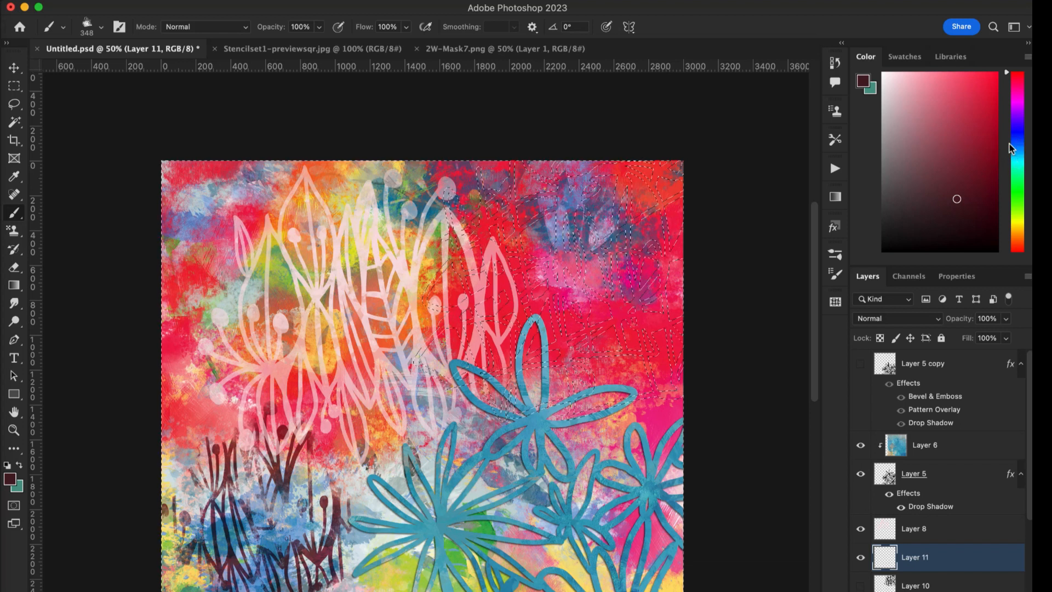
pyautogui.click(1017, 222)
pyautogui.click(981, 129)
pyautogui.moveTo(981, 129); pyautogui.dragTo(990, 84)
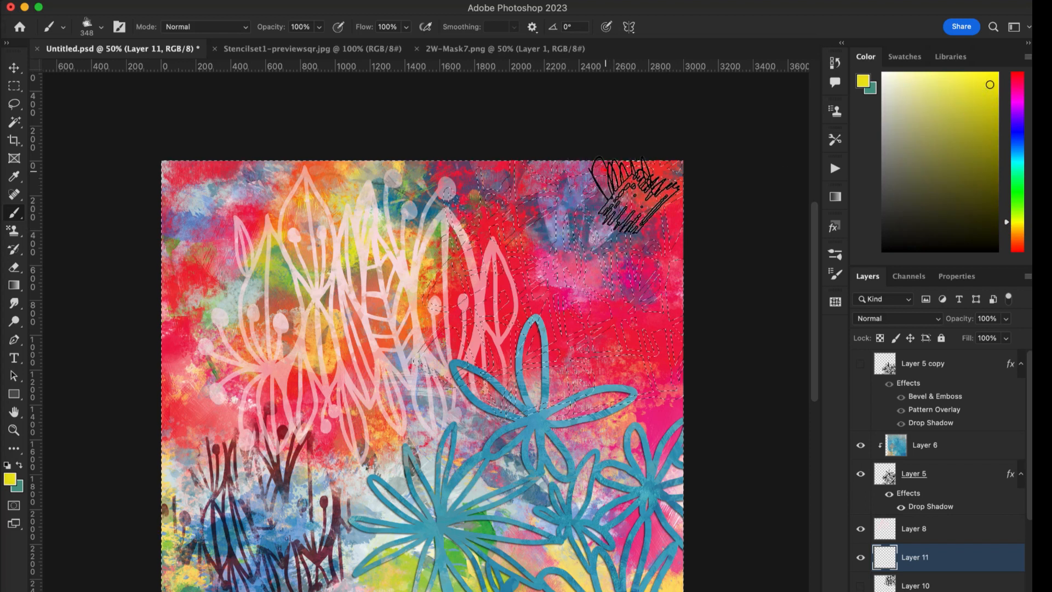
pyautogui.moveTo(600, 173)
pyautogui.mouseDown()
pyautogui.moveTo(645, 235)
pyautogui.moveTo(656, 278)
pyautogui.moveTo(567, 224)
pyautogui.moveTo(562, 151)
pyautogui.moveTo(608, 239)
pyautogui.moveTo(619, 302)
pyautogui.moveTo(663, 323)
pyautogui.moveTo(635, 379)
pyautogui.moveTo(560, 307)
pyautogui.moveTo(551, 341)
pyautogui.moveTo(574, 367)
pyautogui.moveTo(484, 313)
pyautogui.moveTo(540, 288)
pyautogui.moveTo(504, 234)
pyautogui.moveTo(507, 173)
pyautogui.moveTo(495, 154)
pyautogui.moveTo(539, 167)
pyautogui.moveTo(553, 284)
pyautogui.moveTo(457, 293)
pyautogui.moveTo(517, 371)
pyautogui.moveTo(528, 353)
pyautogui.moveTo(548, 400)
pyautogui.moveTo(594, 431)
pyautogui.moveTo(675, 323)
pyautogui.moveTo(635, 378)
pyautogui.moveTo(657, 353)
pyautogui.moveTo(661, 399)
pyautogui.moveTo(604, 399)
pyautogui.moveTo(650, 352)
pyautogui.moveTo(562, 335)
pyautogui.moveTo(596, 274)
pyautogui.moveTo(536, 248)
pyautogui.moveTo(539, 370)
pyautogui.mouseUp()
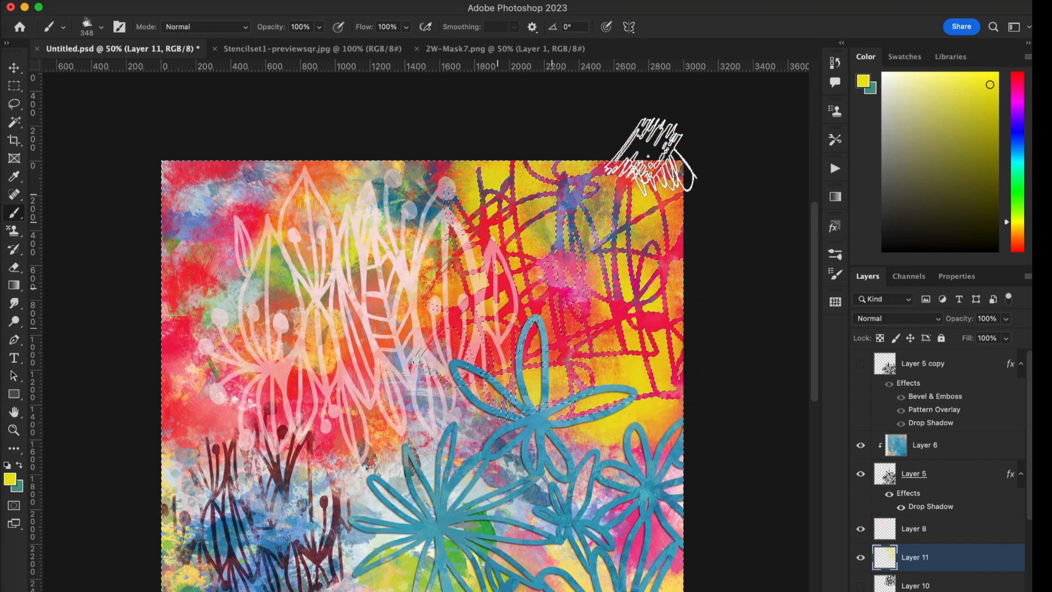
pyautogui.press('super+d')
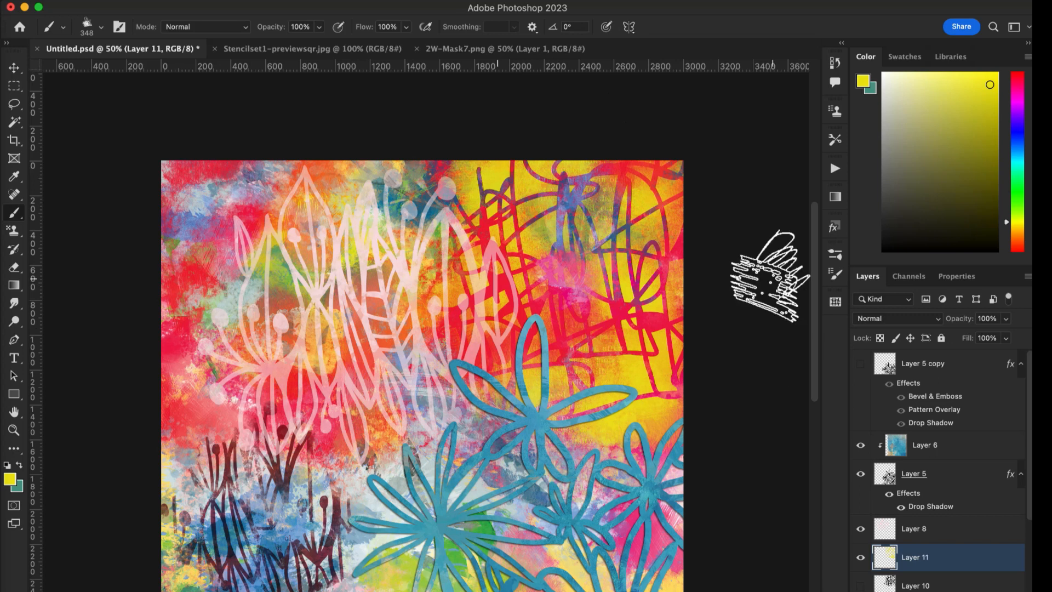
# Switch to Adobe Bridge to look over the Stencil Set 1 PNG files, and return to the artwork in Photoshop.
pyautogui.press('super+minus')
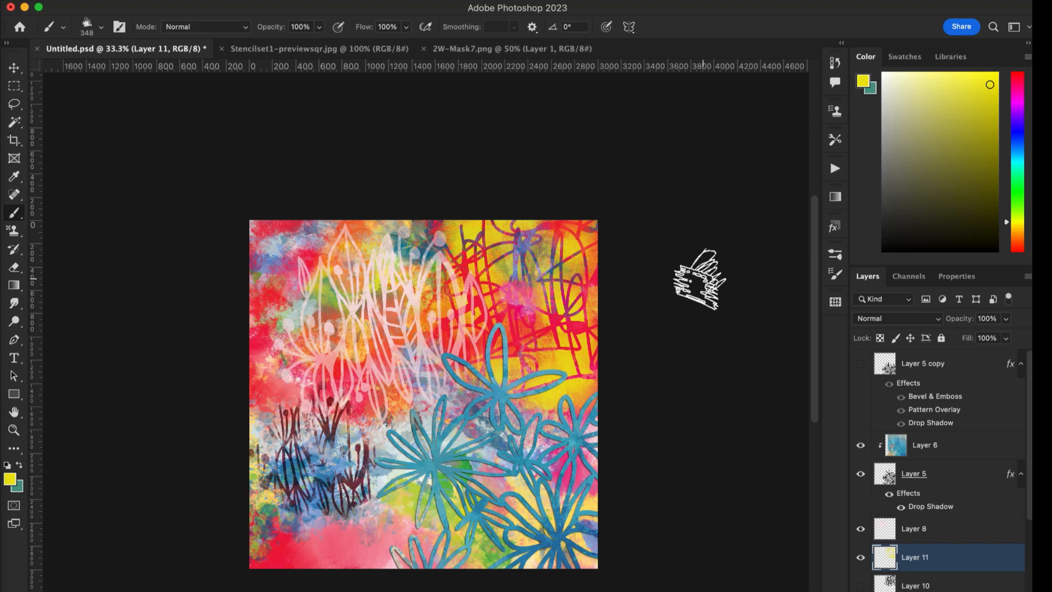
pyautogui.click(14, 67)
pyautogui.press('super+Tab')
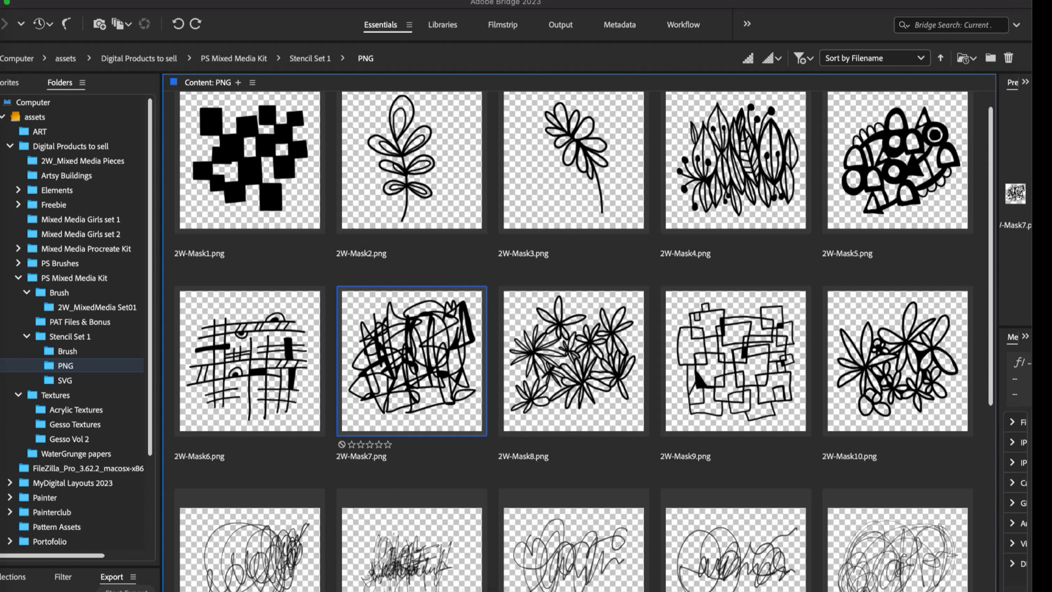
pyautogui.press('super+Tab')
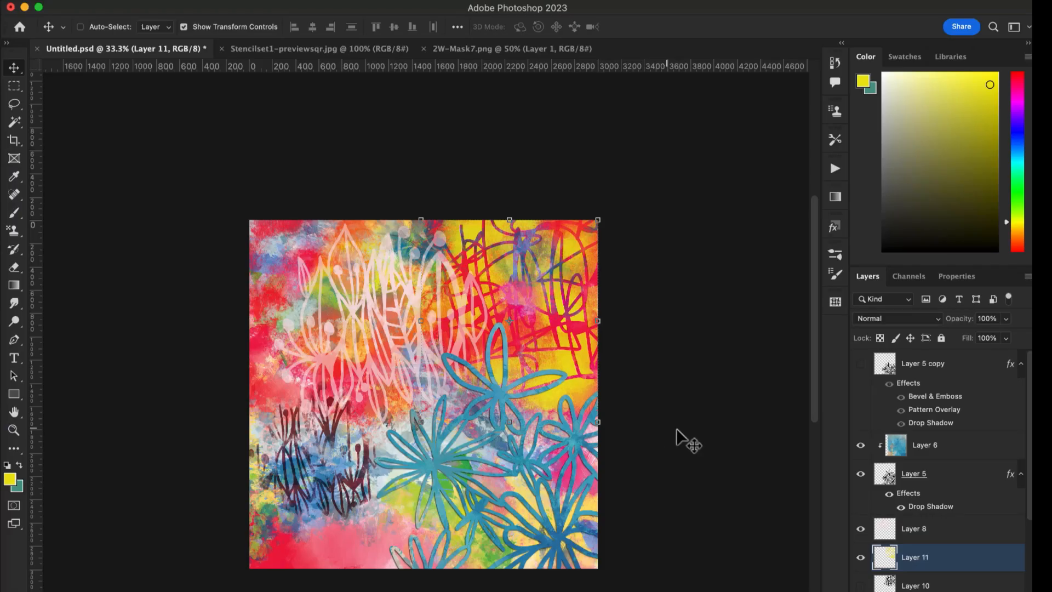